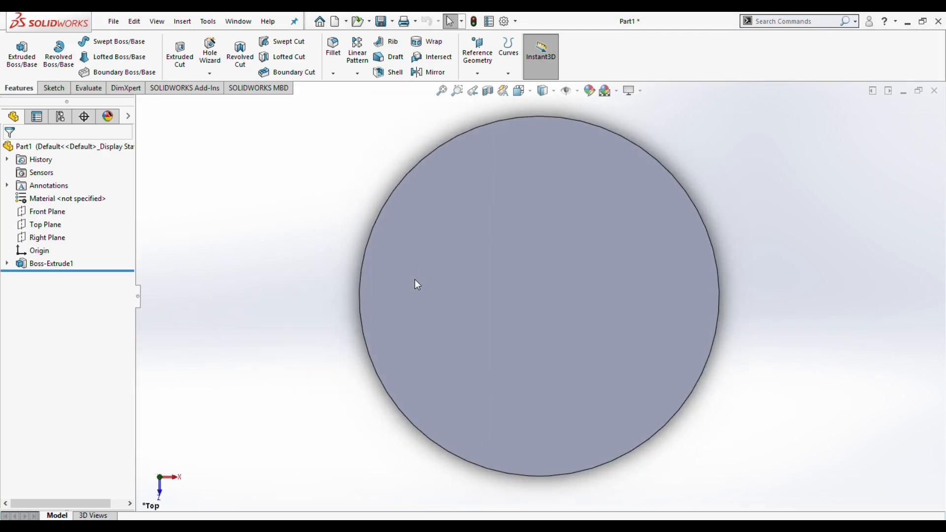
# Step: Start a sketch on the disc's circular face and insert the Paris Saint-Germain crest as a sketch picture
pyautogui.click(53, 88)
pyautogui.click(16, 52)
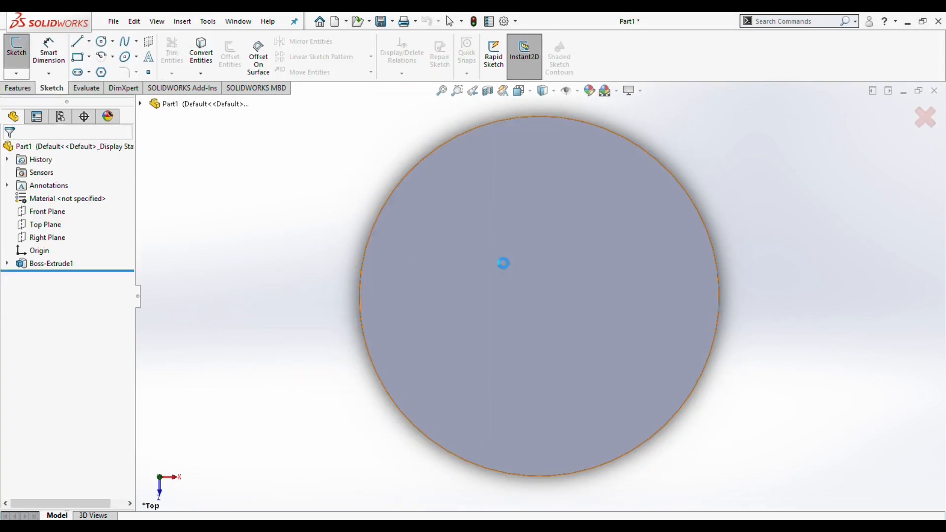
pyautogui.click(494, 254)
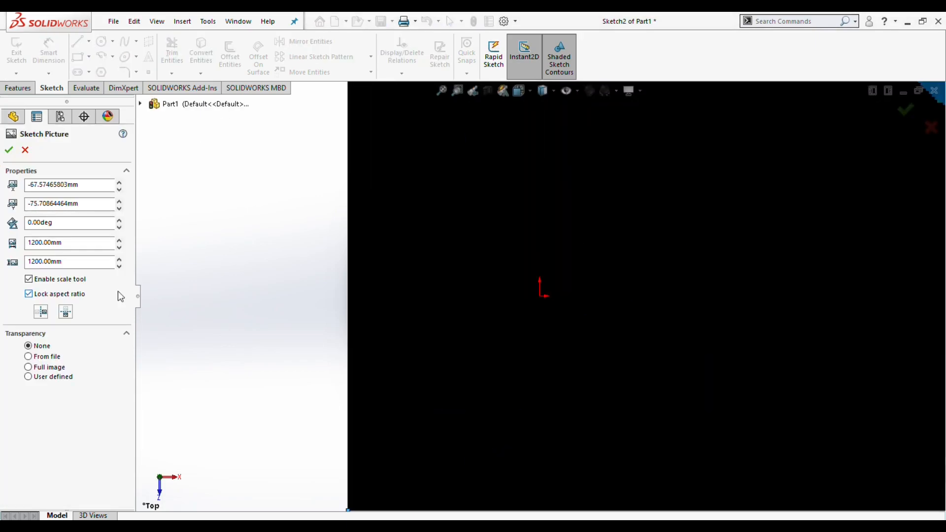
# Step: Scale the crest picture to 127 mm and position it centred over the disc
pyautogui.press('Return')
pyautogui.moveTo(463, 383); pyautogui.dragTo(505, 291)
pyautogui.moveTo(603, 208); pyautogui.dragTo(695, 172)
pyautogui.write('127')
pyautogui.press('Return')
pyautogui.moveTo(489, 308); pyautogui.dragTo(460, 363)
pyautogui.click(9, 149)
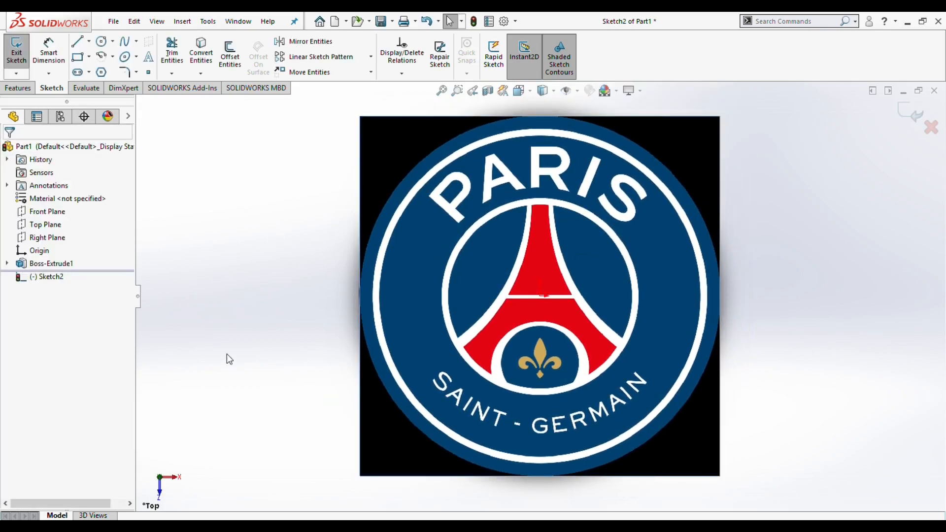
# Step: Draw three circles centred on the origin along the disc's edge and both edges of the outer white ring, radii about 59.2 and 56.4 mm
pyautogui.click(101, 41)
pyautogui.click(540, 296)
pyautogui.click(644, 150)
pyautogui.click(540, 296)
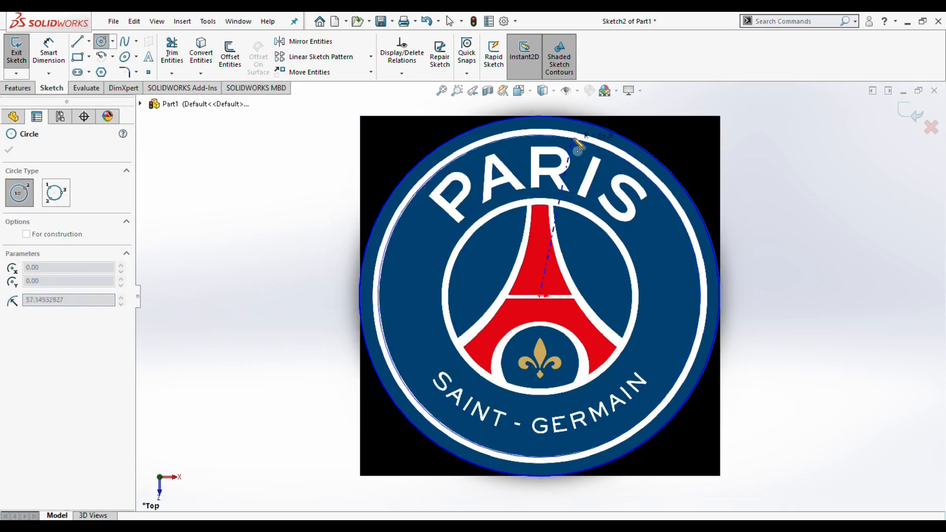
pyautogui.click(575, 135)
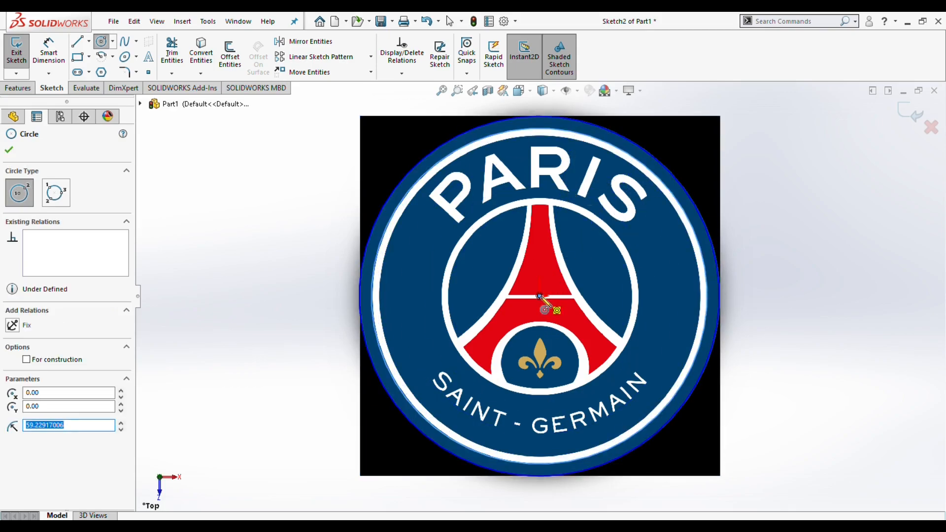
pyautogui.click(539, 296)
pyautogui.click(570, 147)
# Step: Draw two circles centred on the origin along the edges of the inner white ring, the smaller about 32.2 mm in radius
pyautogui.click(540, 296)
pyautogui.click(569, 216)
pyautogui.click(539, 296)
pyautogui.click(577, 220)
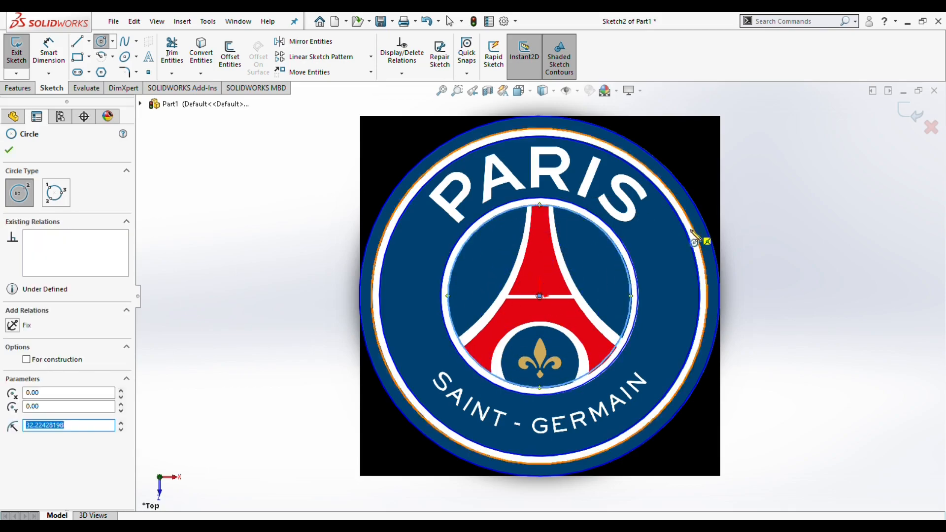
pyautogui.press('Escape')
# Step: Trace the straight outer edges of the letter P in PARIS with connected lines, leaving the bowl open
pyautogui.click(457, 90)
pyautogui.moveTo(422, 162); pyautogui.dragTo(487, 232)
pyautogui.press('Escape')
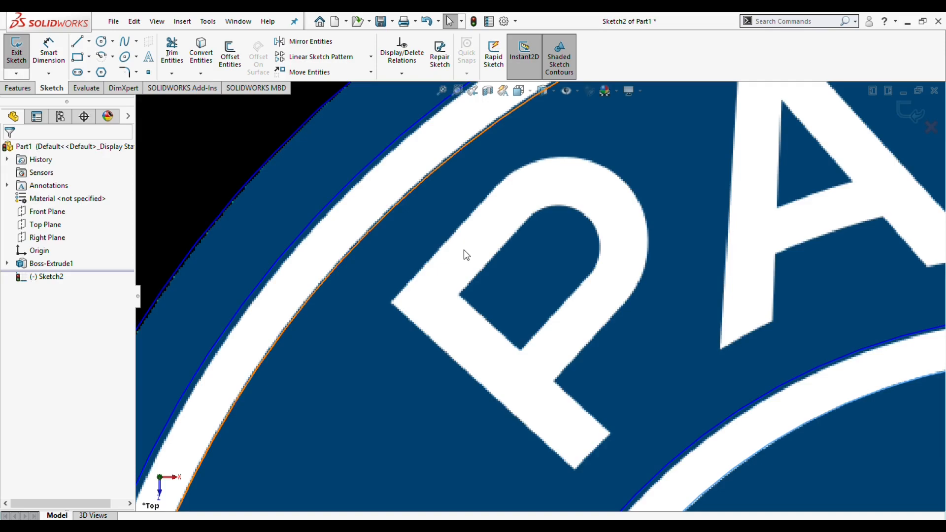
pyautogui.press('l')
pyautogui.click(620, 309)
pyautogui.click(554, 380)
pyautogui.click(610, 433)
pyautogui.click(575, 470)
pyautogui.click(392, 301)
pyautogui.click(494, 187)
pyautogui.press('Escape')
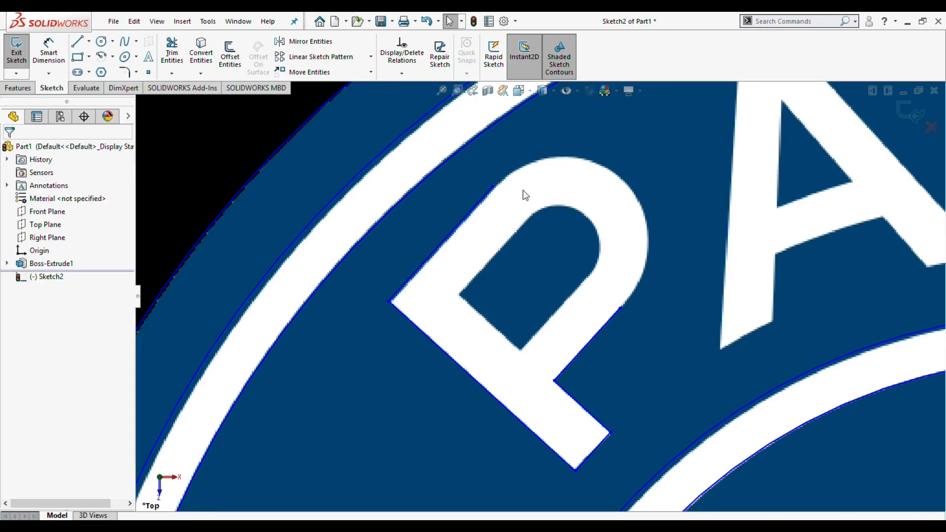
# Step: Trace the P's outer bowl with a spline joining the ends of the two straight edges
pyautogui.click(125, 42)
pyautogui.click(493, 187)
pyautogui.click(525, 162)
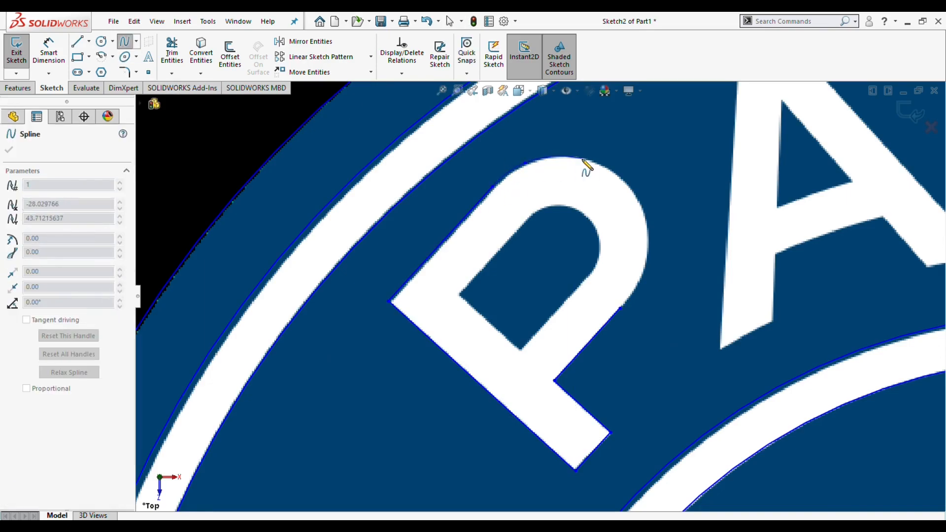
pyautogui.press('Escape')
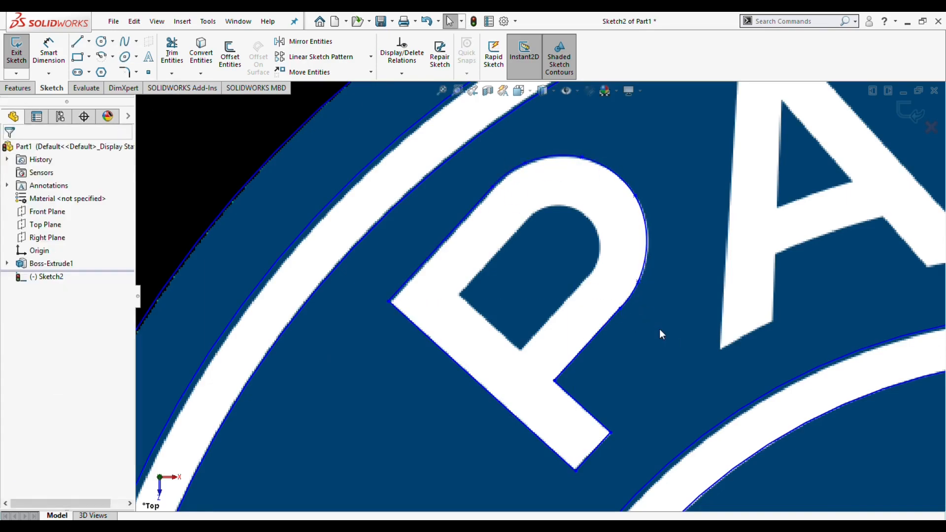
# Step: Outline the P's inner opening with three connected lines and a spline along its curved end
pyautogui.press('l')
pyautogui.click(525, 223)
pyautogui.click(459, 294)
pyautogui.click(520, 351)
pyautogui.click(590, 275)
pyautogui.press('Escape')
pyautogui.moveTo(618, 288); pyautogui.dragTo(540, 236, button='right')
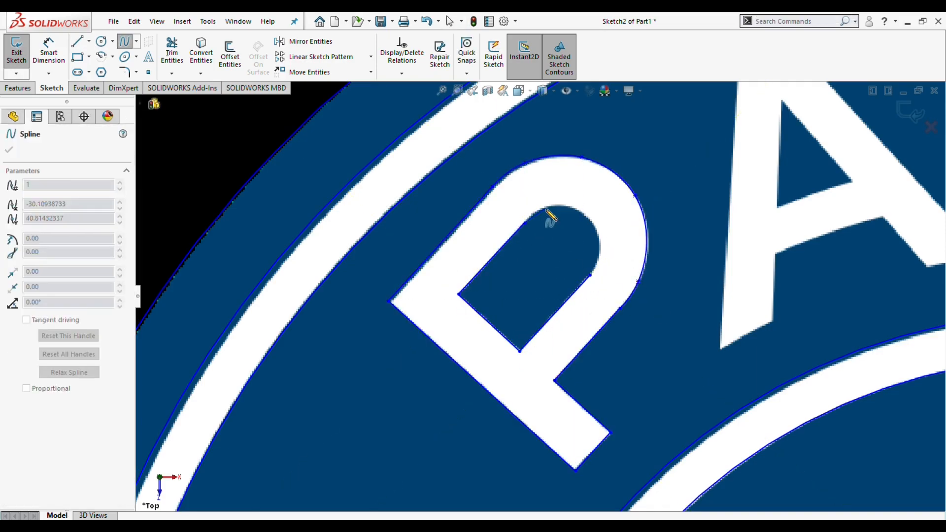
pyautogui.press('Escape')
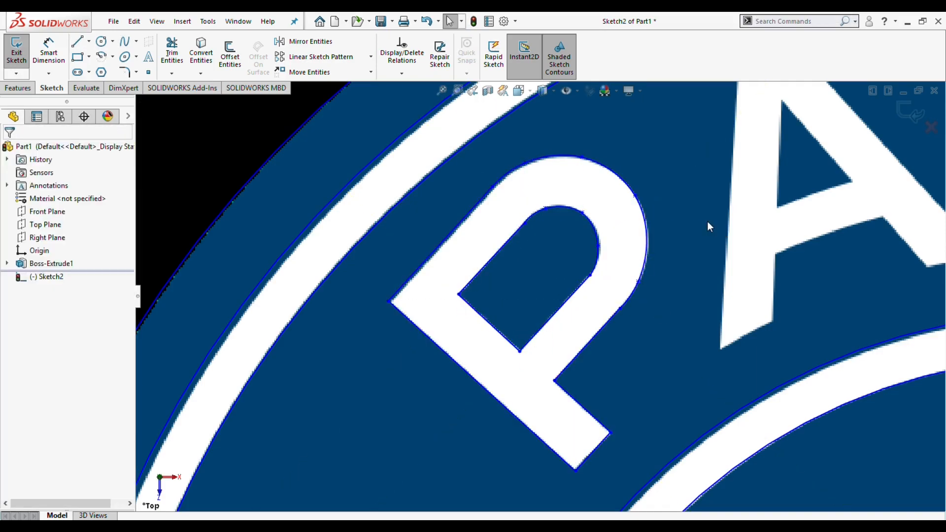
# Step: Trace the left side, top and right side of the letter A with connected lines
pyautogui.click(707, 221)
pyautogui.keyDown('ctrl'); pyautogui.moveTo(882, 303); pyautogui.dragTo(601, 421, button='middle'); pyautogui.keyUp('ctrl')
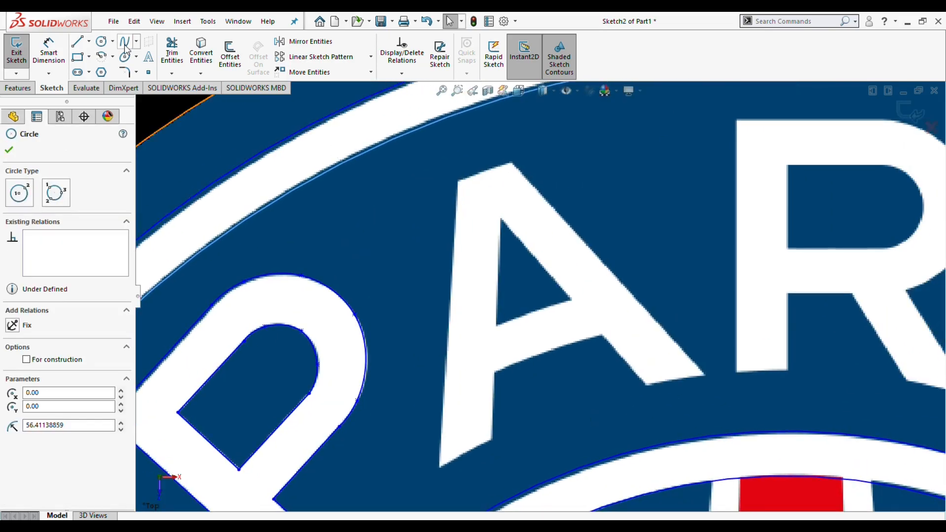
pyautogui.press('l')
pyautogui.click(440, 466)
pyautogui.click(459, 181)
pyautogui.click(510, 160)
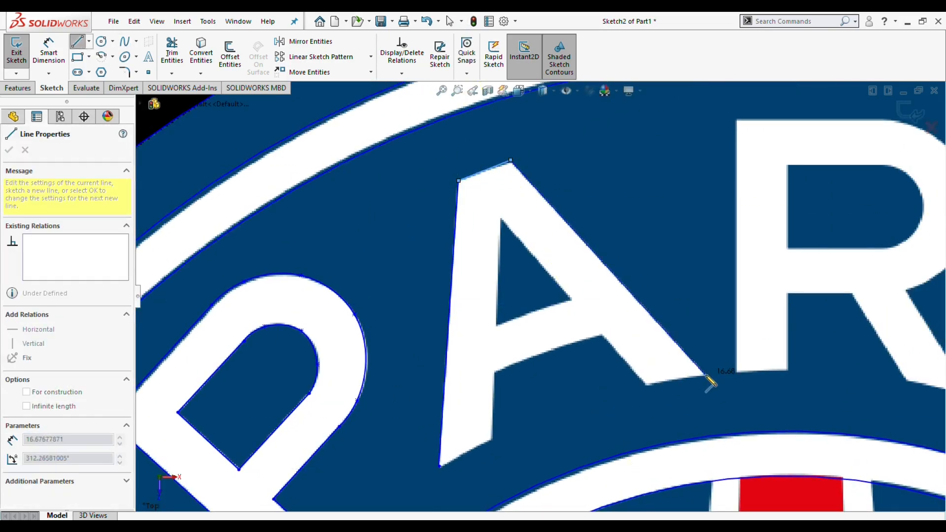
pyautogui.click(705, 375)
pyautogui.press('Escape')
# Step: Outline the A's triangular inner opening with three closed lines
pyautogui.press('l')
pyautogui.click(496, 326)
pyautogui.click(501, 217)
pyautogui.click(570, 299)
pyautogui.click(497, 326)
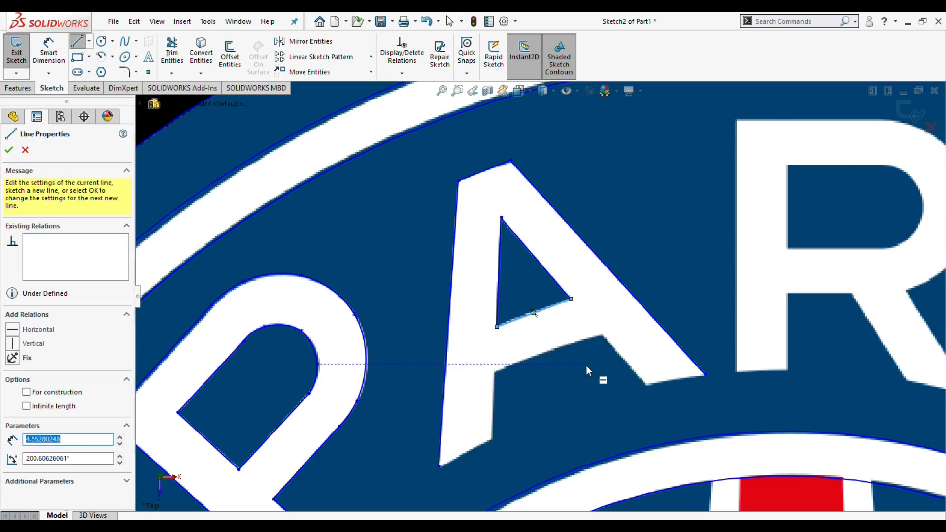
# Step: Close the A's outline with connected lines along both feet and beneath the crossbar
pyautogui.click(439, 465)
pyautogui.click(493, 438)
pyautogui.click(494, 375)
pyautogui.click(601, 334)
pyautogui.click(645, 383)
pyautogui.click(706, 374)
pyautogui.press('Escape')
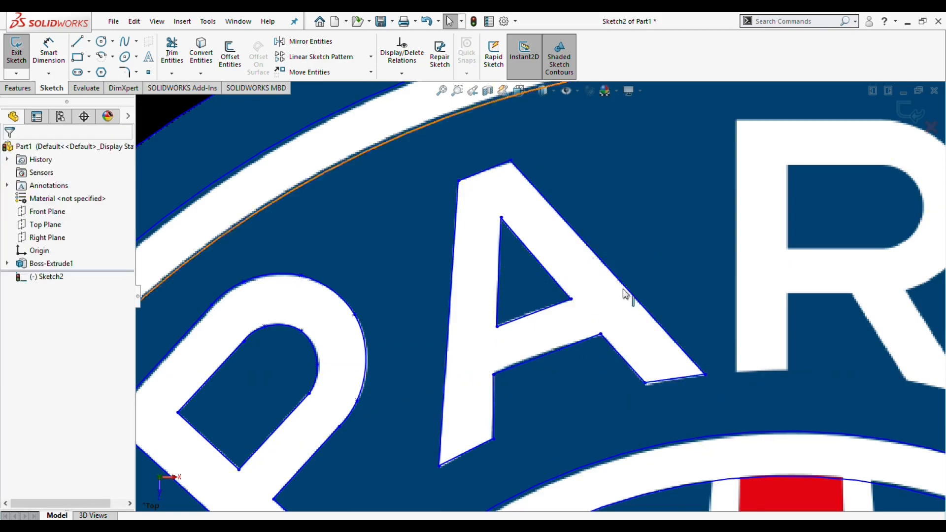
# Step: Trace the straight outer edges of the letter R with connected lines, from the leg around to the start of the bowl
pyautogui.click(652, 266)
pyautogui.keyDown('ctrl'); pyautogui.moveTo(855, 336); pyautogui.dragTo(498, 381, button='middle'); pyautogui.keyUp('ctrl')
pyautogui.press('l')
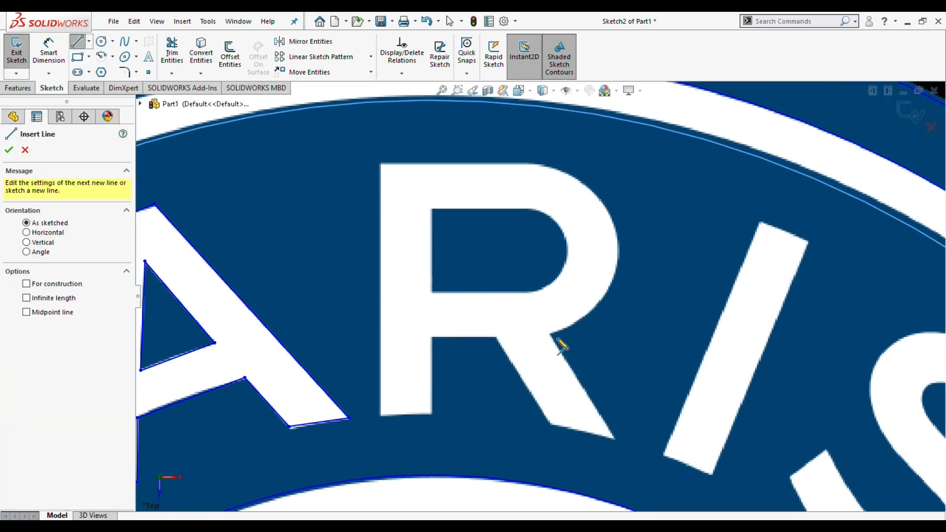
pyautogui.click(548, 333)
pyautogui.click(615, 437)
pyautogui.click(548, 423)
pyautogui.click(493, 338)
pyautogui.click(431, 338)
pyautogui.click(431, 414)
pyautogui.click(380, 414)
pyautogui.click(381, 163)
pyautogui.click(531, 163)
pyautogui.press('Escape')
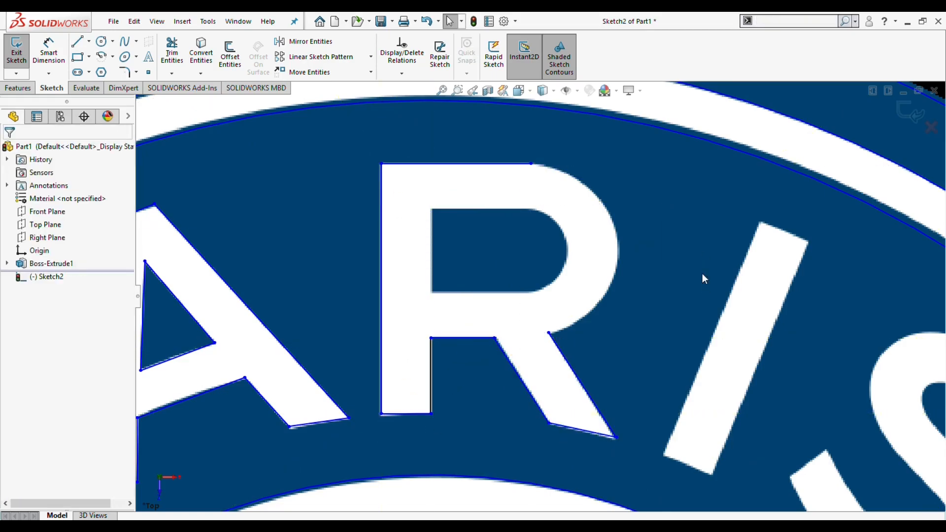
# Step: Trace the R's outer bowl with a spline between the leg and the top edge
pyautogui.press('s')
pyautogui.click(548, 333)
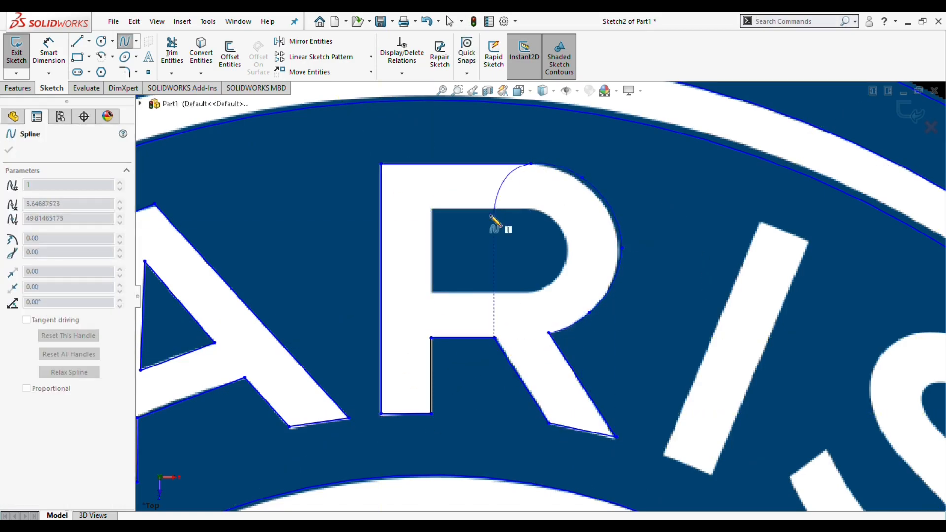
pyautogui.press('Escape')
# Step: Outline the R's inner opening with three straight lines and a spline along its rounded end
pyautogui.press('l')
pyautogui.click(531, 207)
pyautogui.click(431, 207)
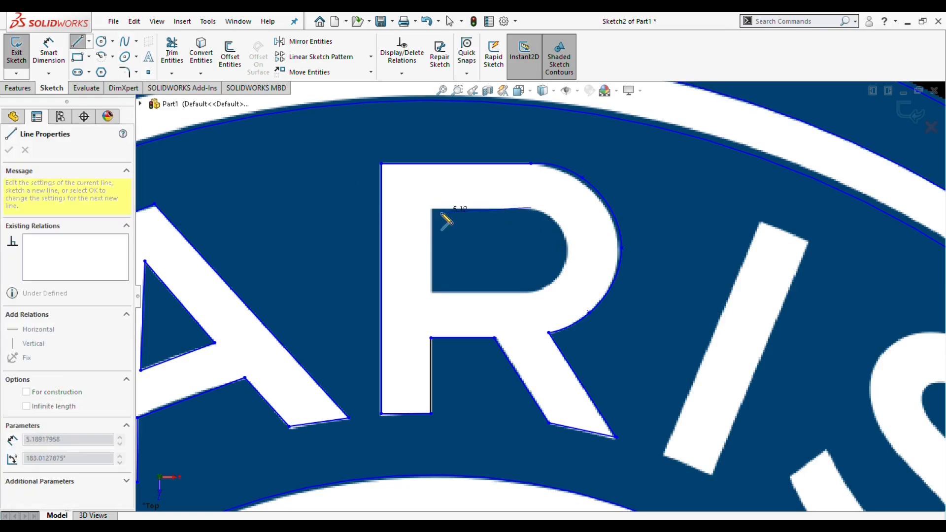
pyautogui.click(431, 291)
pyautogui.doubleClick(531, 291)
pyautogui.press('Escape')
pyautogui.press('s')
pyautogui.click(548, 288)
pyautogui.press('Escape')
# Step: Trace the letter I as a closed four-sided outline with lines
pyautogui.click(676, 336)
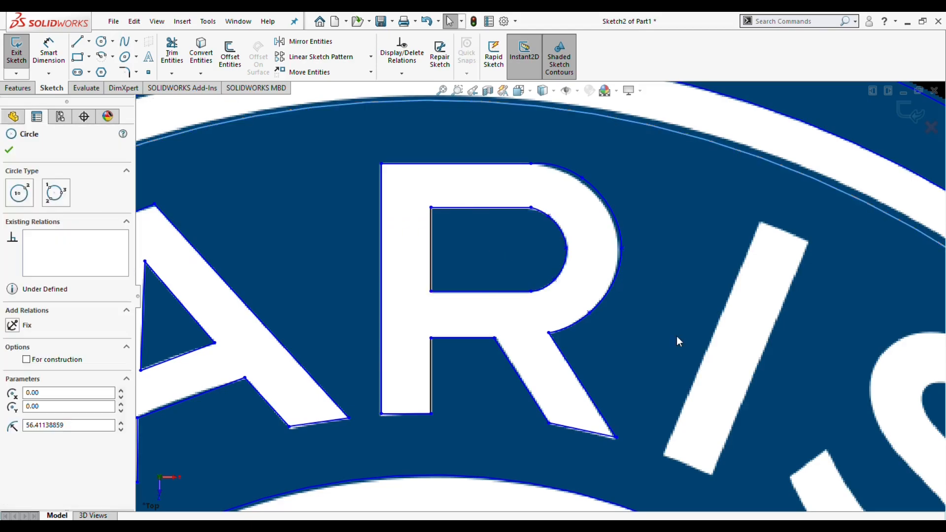
pyautogui.keyDown('ctrl'); pyautogui.moveTo(820, 400); pyautogui.dragTo(622, 328, button='middle'); pyautogui.keyUp('ctrl')
pyautogui.press('l')
pyautogui.click(465, 382)
pyautogui.click(562, 147)
pyautogui.click(611, 169)
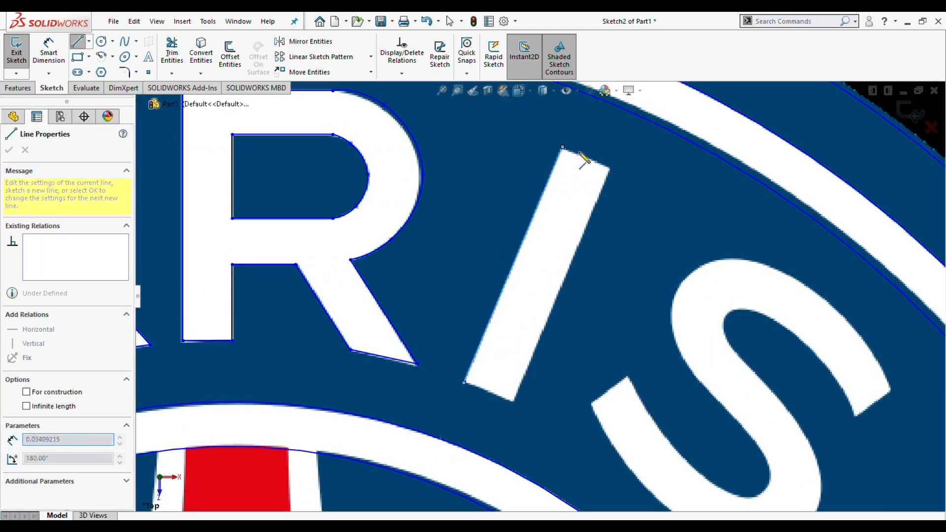
pyautogui.click(513, 402)
pyautogui.click(464, 383)
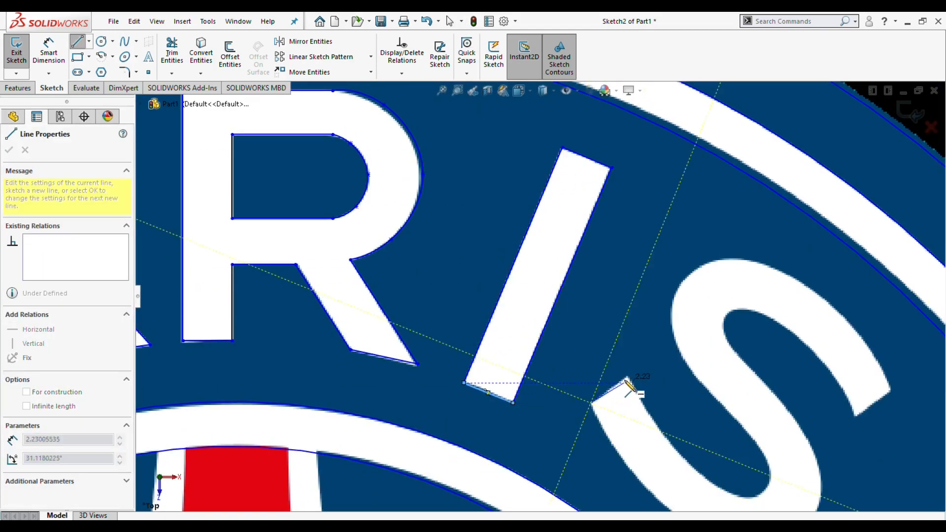
# Step: Draw short lines across the two ends of the letter S
pyautogui.click(856, 416)
pyautogui.click(891, 391)
pyautogui.press('Escape')
# Step: Trace one long curved edge of the S with a spline, from the inner corner of its lower end to the outer corner of its upper end
pyautogui.click(761, 408)
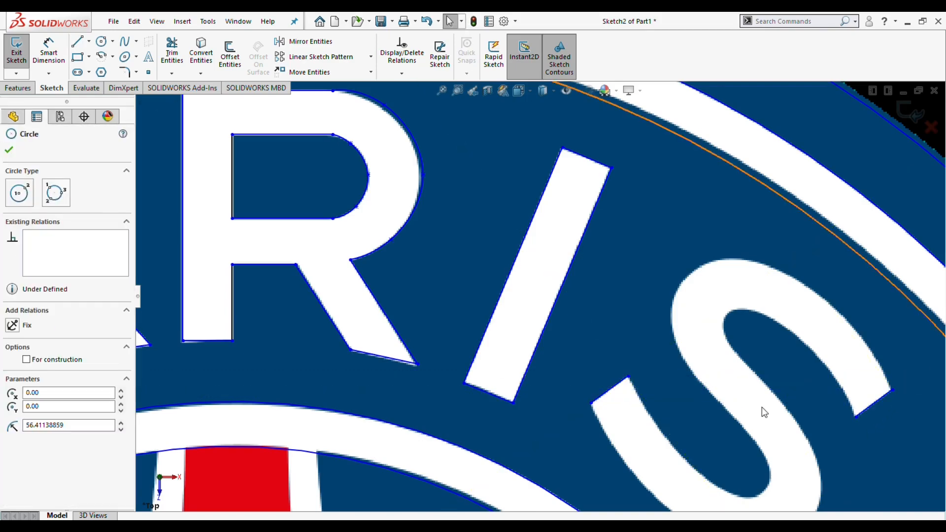
pyautogui.keyDown('ctrl'); pyautogui.moveTo(814, 510); pyautogui.dragTo(585, 421, button='middle'); pyautogui.keyUp('ctrl')
pyautogui.click(125, 41)
pyautogui.click(399, 285)
pyautogui.click(416, 319)
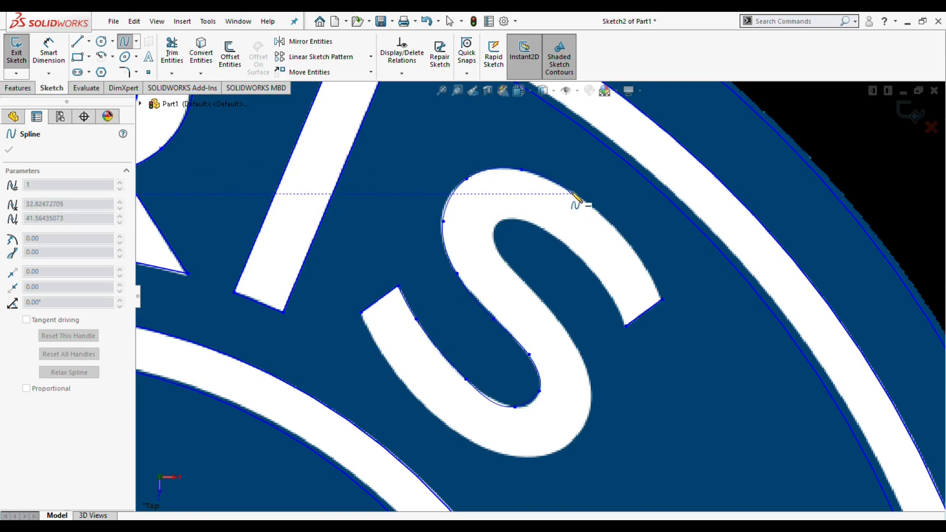
pyautogui.press('Escape')
# Step: Trace the opposite curved edge of the S with a second spline to close the letter's outline
pyautogui.press('Return')
pyautogui.click(626, 325)
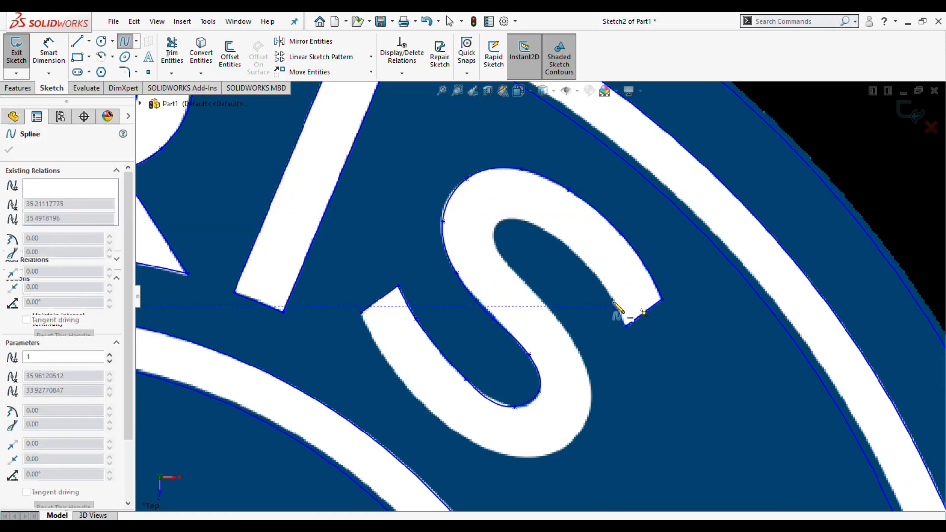
pyautogui.click(612, 300)
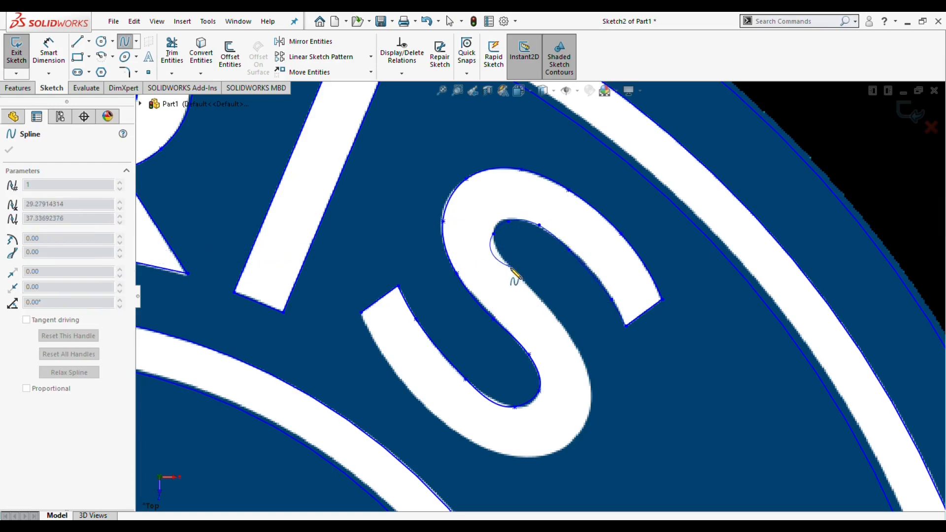
pyautogui.click(568, 446)
pyautogui.click(515, 456)
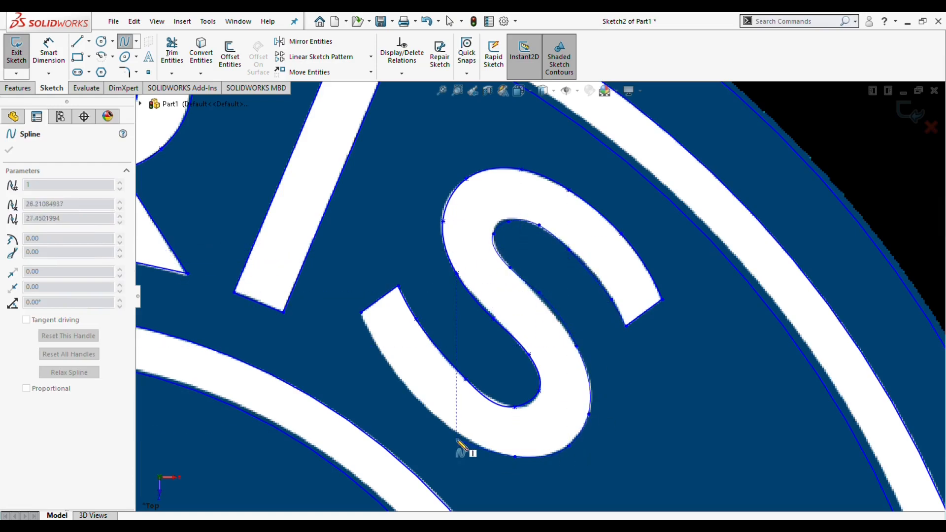
pyautogui.press('Escape')
# Step: Draw a horizontal line along the lower edge of the tower's upper red section
pyautogui.click(331, 276)
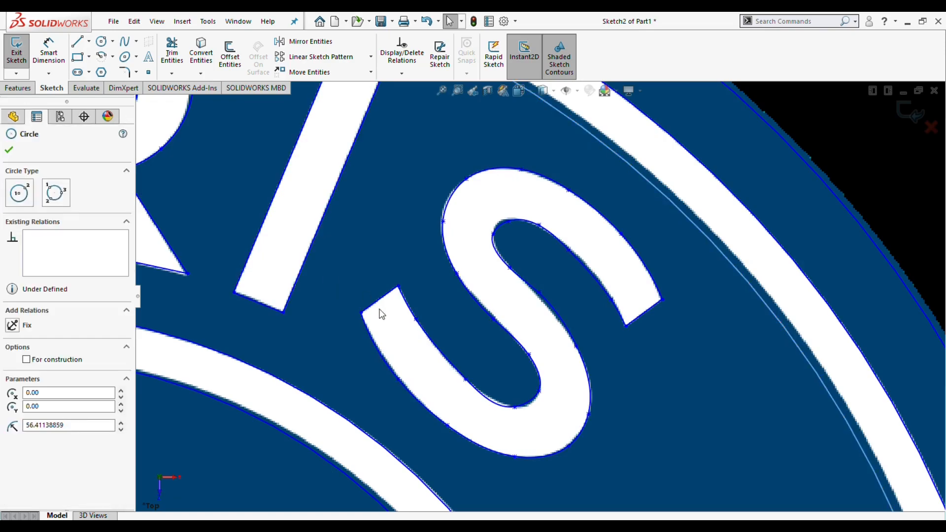
pyautogui.scroll(8, 392, 365)
pyautogui.scroll(-5, 419, 389)
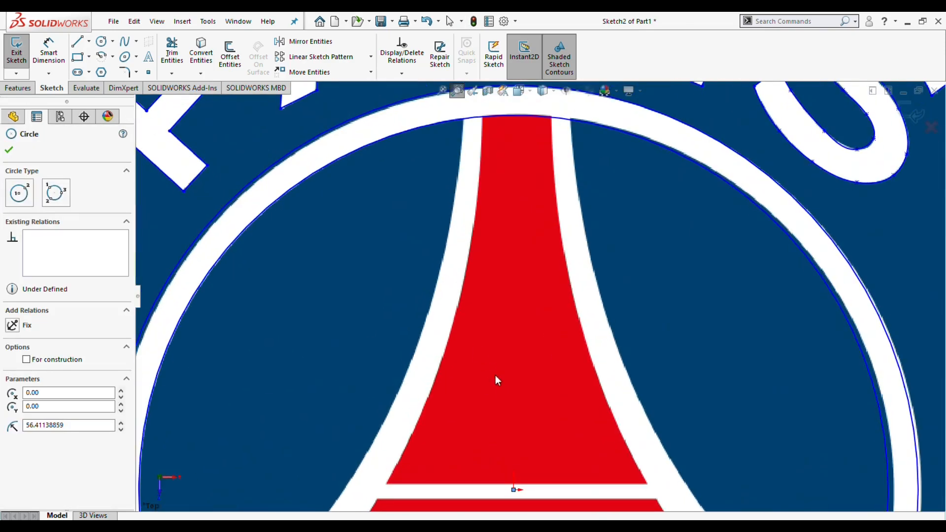
pyautogui.press('l')
pyautogui.click(384, 484)
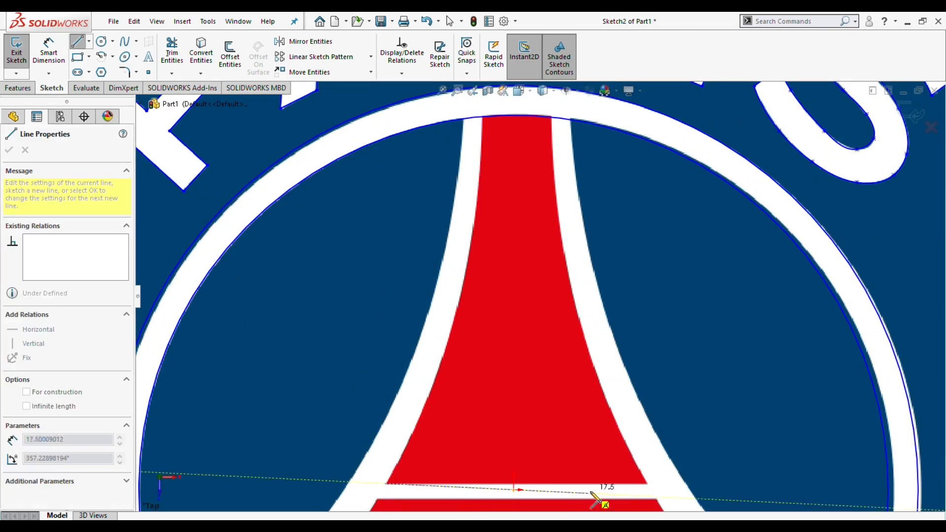
pyautogui.click(647, 483)
pyautogui.press('Escape')
# Step: Trace the left edge of the tower's upper red section with a spline from the base line to the inner circle
pyautogui.click(124, 43)
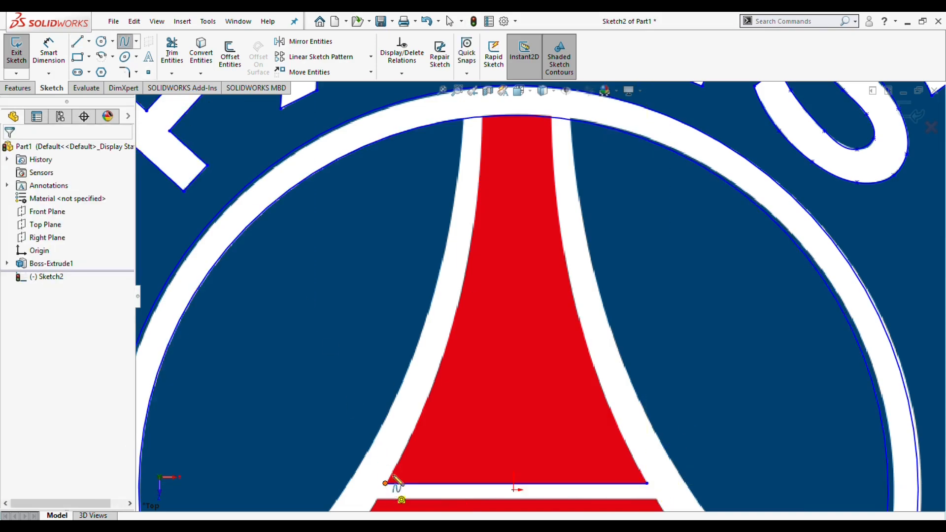
pyautogui.click(385, 484)
pyautogui.click(400, 455)
pyautogui.click(480, 171)
pyautogui.click(485, 117)
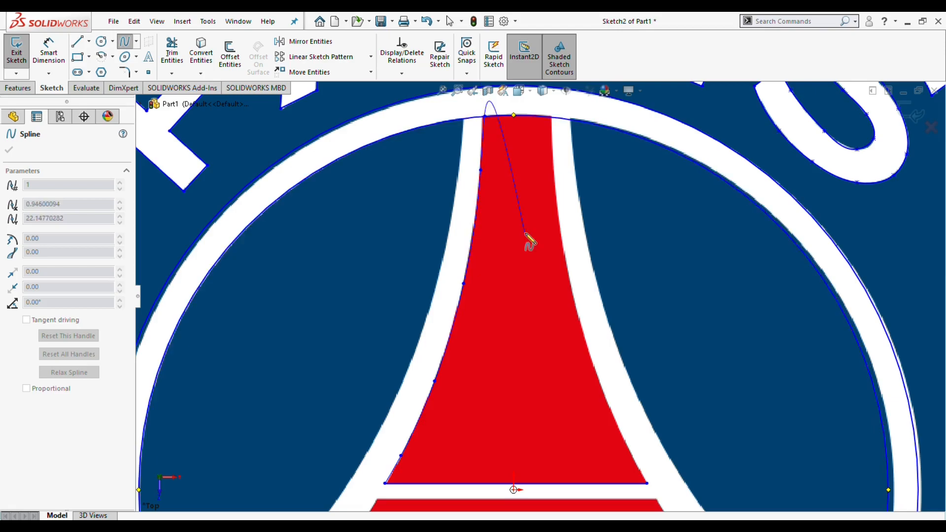
pyautogui.press('Escape')
pyautogui.click(254, 219)
pyautogui.scroll(5, 492, 335)
pyautogui.moveTo(530, 479); pyautogui.dragTo(538, 466)
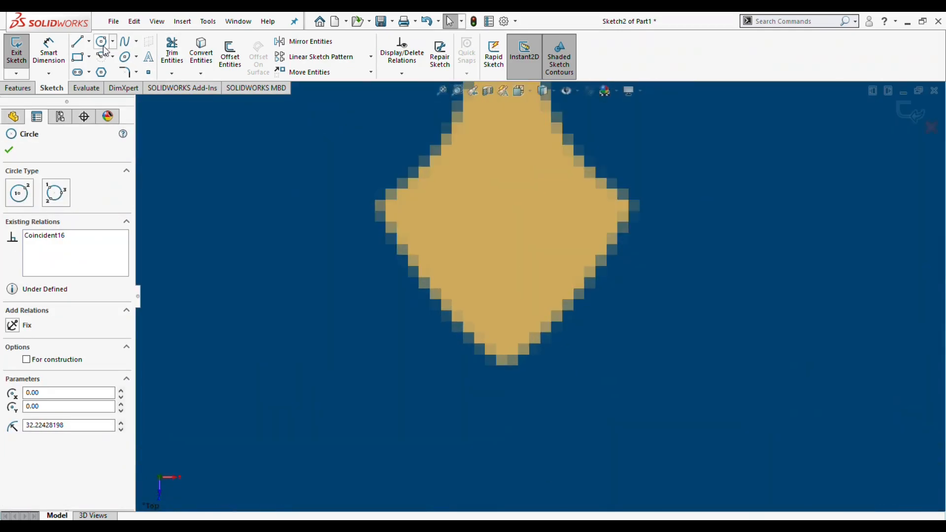
pyautogui.scroll(8, 566, 282)
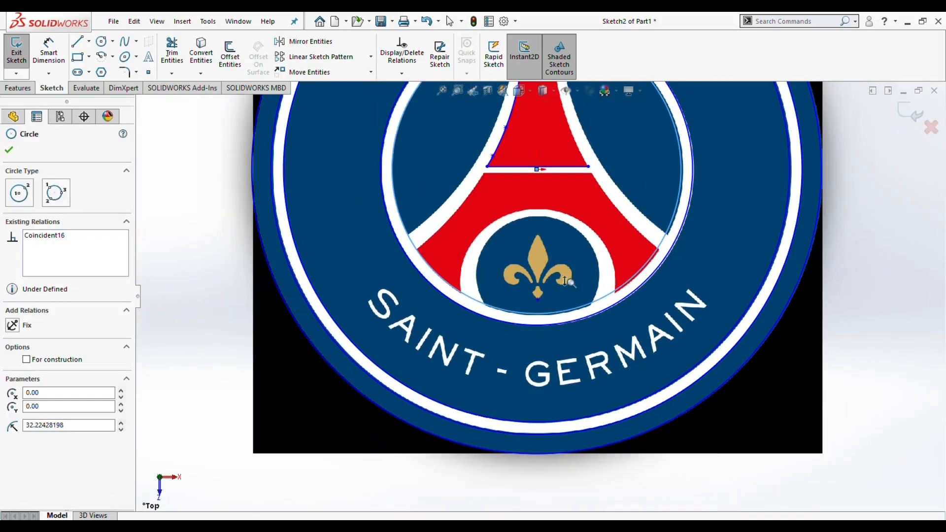
# Step: Draw a near-vertical line about 61 long from the fleur-de-lis's lower tip up to the top of the inner circle
pyautogui.keyDown('ctrl'); pyautogui.moveTo(566, 282); pyautogui.dragTo(547, 427, button='middle'); pyautogui.keyUp('ctrl')
pyautogui.click(77, 41)
pyautogui.click(518, 446)
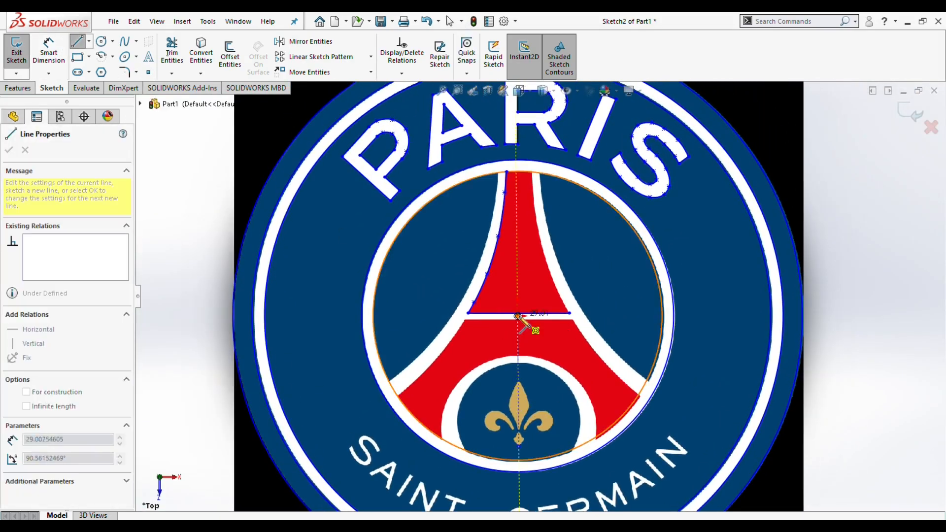
pyautogui.click(515, 171)
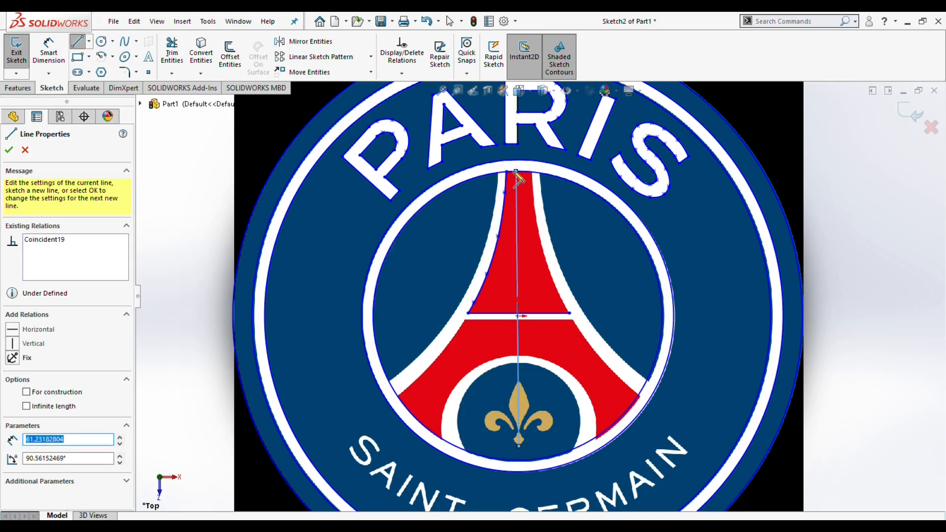
pyautogui.press('Escape')
# Step: Trim off the half of the tower's base line on the right of the centre line
pyautogui.click(588, 278)
pyautogui.scroll(-4, 516, 217)
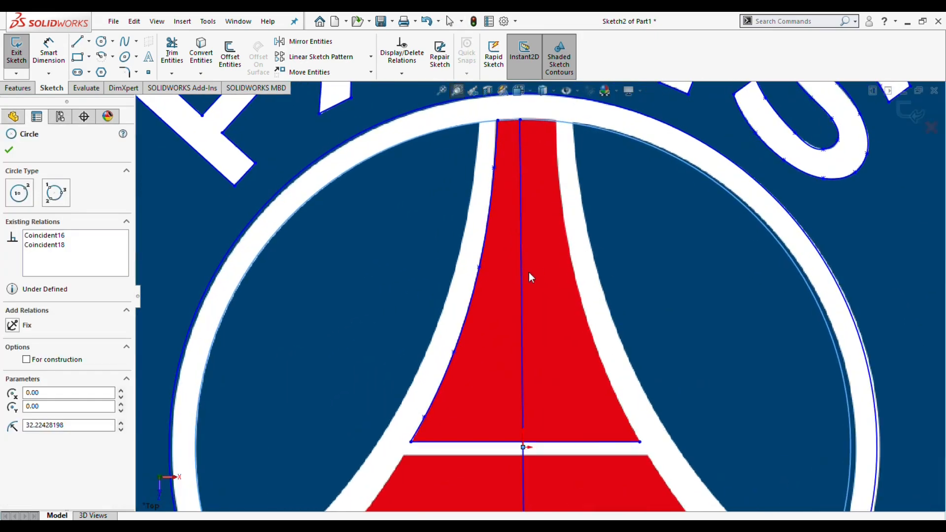
pyautogui.click(175, 60)
pyautogui.moveTo(584, 423); pyautogui.dragTo(581, 463)
pyautogui.click(9, 150)
# Step: Try to mirror the tower's left spline and the half base line about the centre line
pyautogui.click(311, 42)
pyautogui.click(474, 287)
pyautogui.click(458, 442)
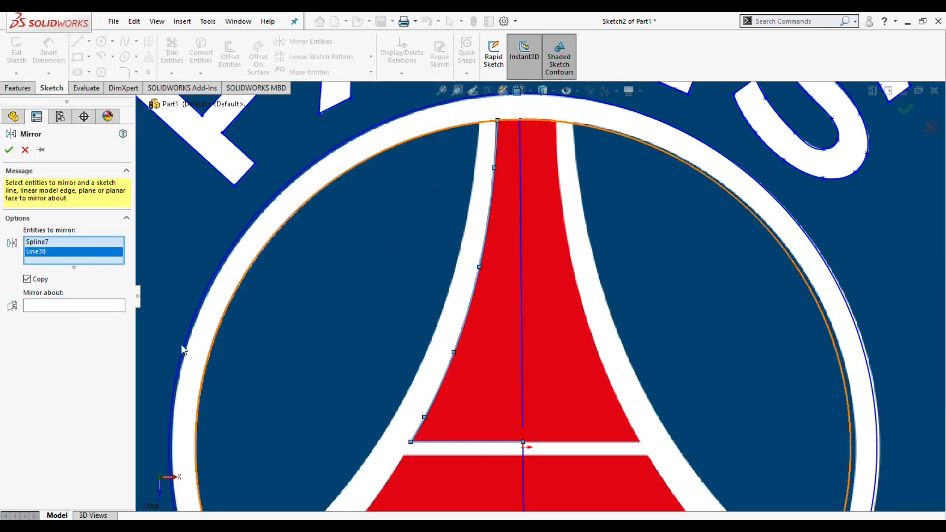
pyautogui.click(523, 382)
pyautogui.click(9, 150)
pyautogui.click(431, 25)
# Step: Replace the slanted centre line with an exactly vertical one from the top of the inner circle to the white arch
pyautogui.click(522, 235)
pyautogui.press('Delete')
pyautogui.click(532, 295)
pyautogui.scroll(3, 707, 361)
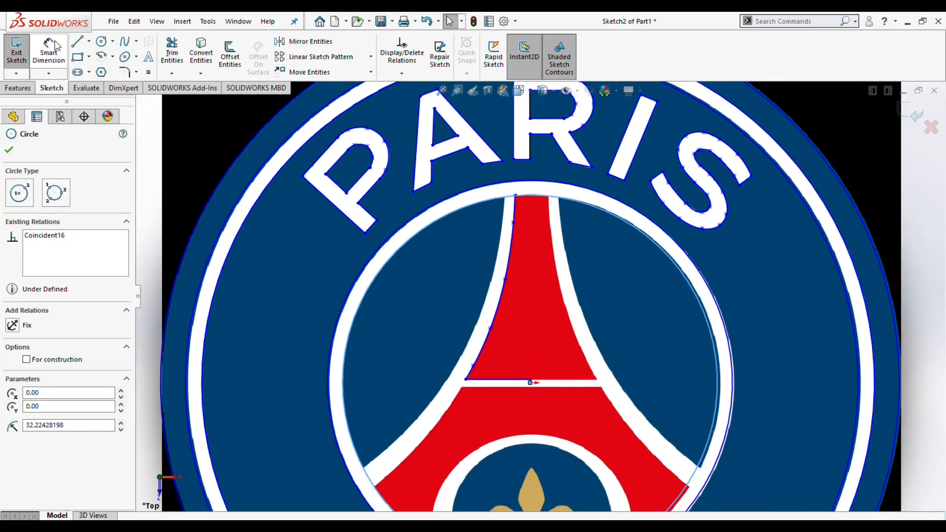
pyautogui.click(78, 42)
pyautogui.click(530, 382)
pyautogui.click(530, 445)
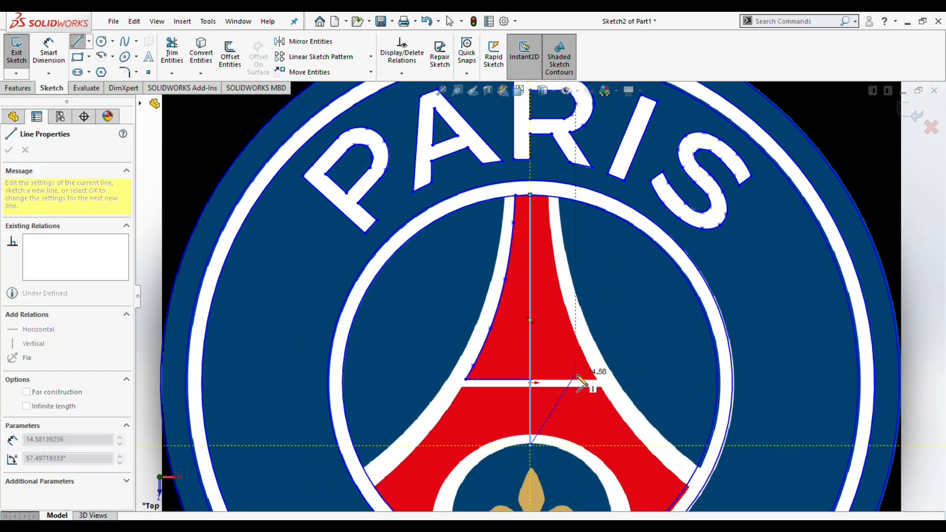
pyautogui.press('Escape')
# Step: Mirror the tower's left spline and the half base line about the vertical centre line
pyautogui.click(457, 91)
pyautogui.moveTo(448, 190); pyautogui.dragTo(637, 415)
pyautogui.press('Escape')
pyautogui.click(310, 41)
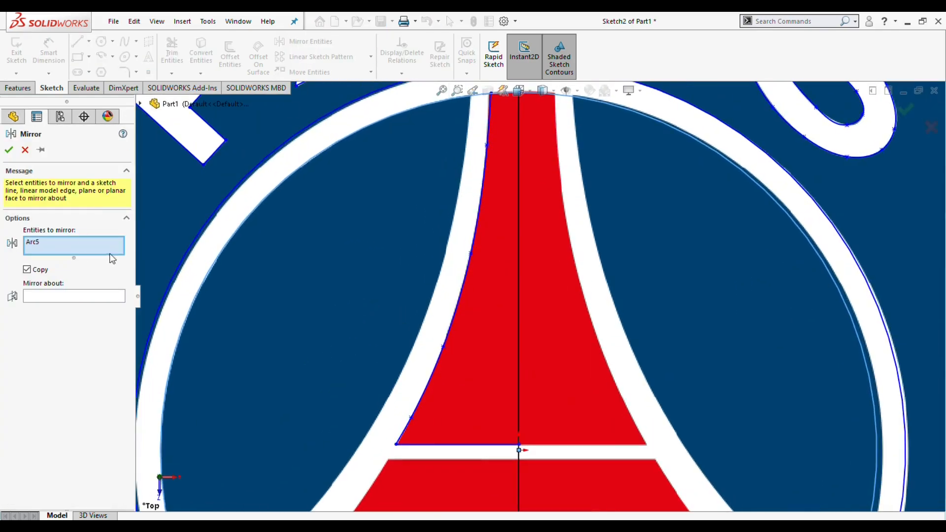
pyautogui.click(74, 242)
pyautogui.press('Delete')
pyautogui.click(427, 386)
pyautogui.click(432, 444)
pyautogui.click(518, 340)
pyautogui.click(8, 150)
# Step: Delete the mirrored right spline and the vertical centre line
pyautogui.click(606, 373)
pyautogui.press('Delete')
pyautogui.click(519, 464)
pyautogui.press('Delete')
# Step: Delete the existing base line and redraw it as one horizontal line across the full lower edge of the upper red section
pyautogui.click(487, 444)
pyautogui.press('Delete')
pyautogui.click(554, 445)
pyautogui.press('Delete')
pyautogui.click(162, 432)
pyautogui.click(456, 90)
pyautogui.moveTo(350, 374); pyautogui.dragTo(683, 484)
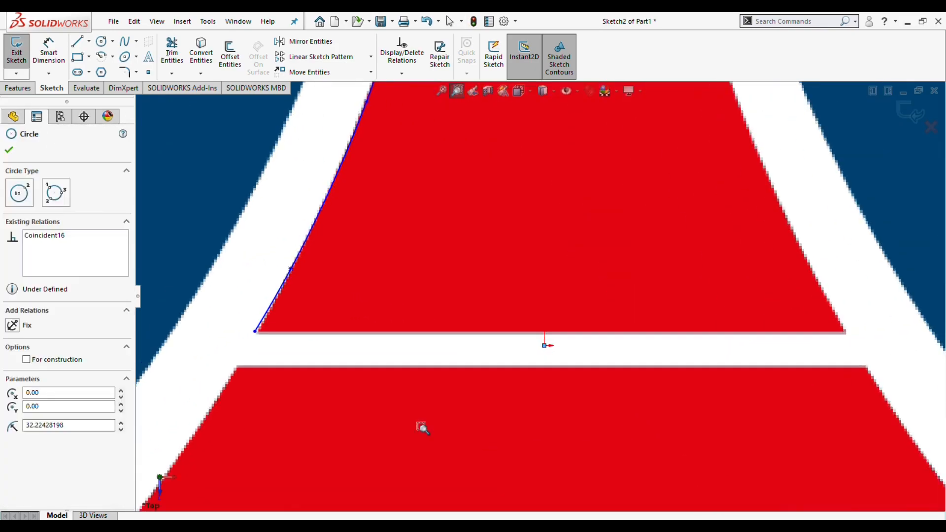
pyautogui.click(75, 43)
pyautogui.click(255, 331)
pyautogui.click(845, 332)
pyautogui.press('Escape')
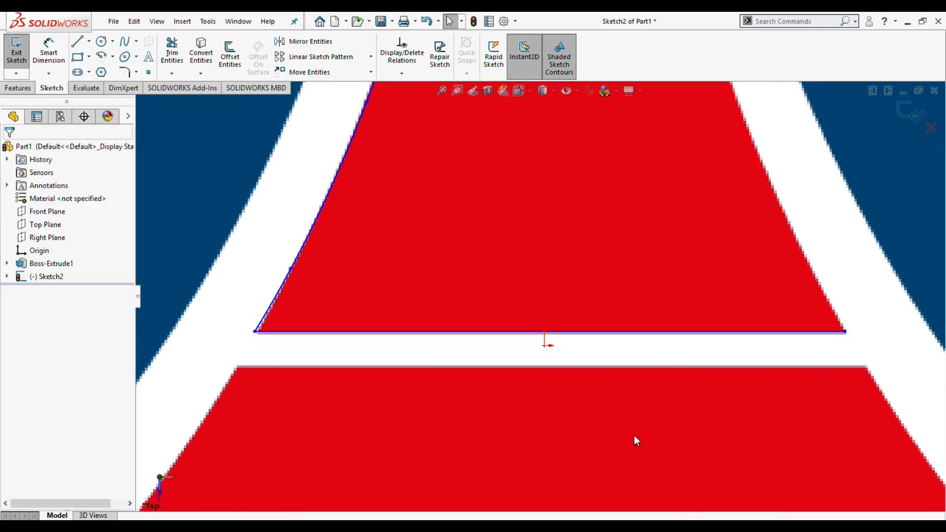
# Step: Draw a vertical centre line from the midpoint of the base line upward inside the upper red section
pyautogui.scroll(6, 773, 376)
pyautogui.keyDown('ctrl'); pyautogui.moveTo(661, 379); pyautogui.dragTo(653, 416, button='middle'); pyautogui.keyUp('ctrl')
pyautogui.click(78, 41)
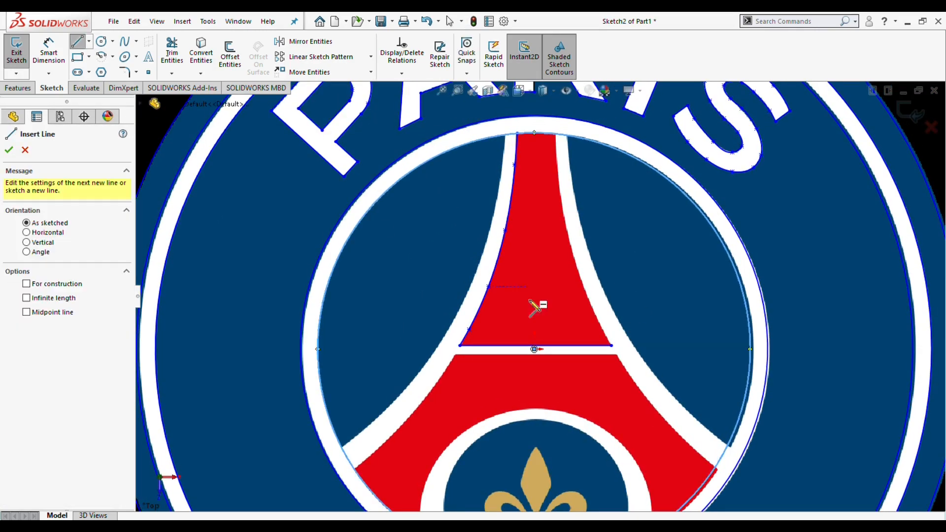
pyautogui.click(534, 349)
pyautogui.click(536, 178)
# Step: Mirror the left edge spline of the upper red section about the vertical centre line
pyautogui.click(311, 41)
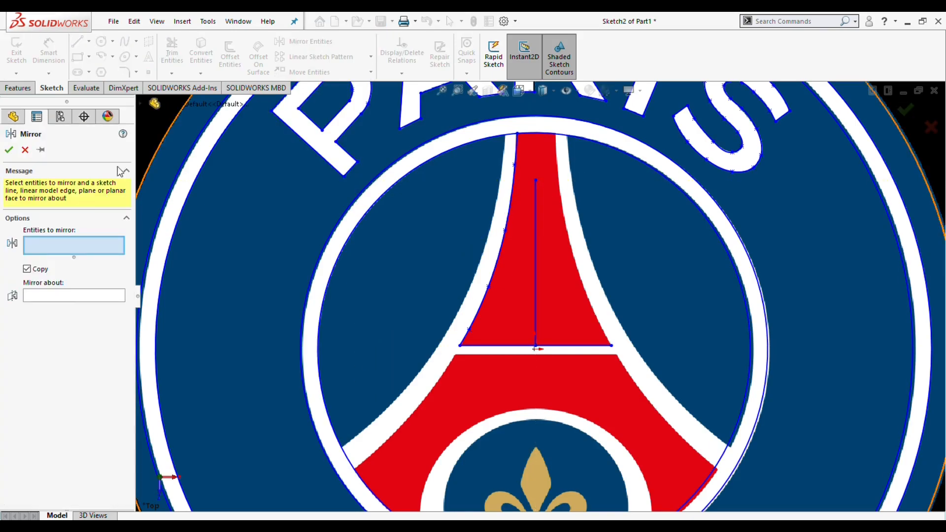
pyautogui.click(536, 261)
pyautogui.click(74, 245)
pyautogui.click(502, 239)
pyautogui.click(8, 150)
# Step: Draw a second vertical centre line from the midpoint of the base line down into the blue area under the arch
pyautogui.click(77, 42)
pyautogui.click(536, 346)
pyautogui.click(535, 424)
pyautogui.press('Escape')
pyautogui.click(323, 390)
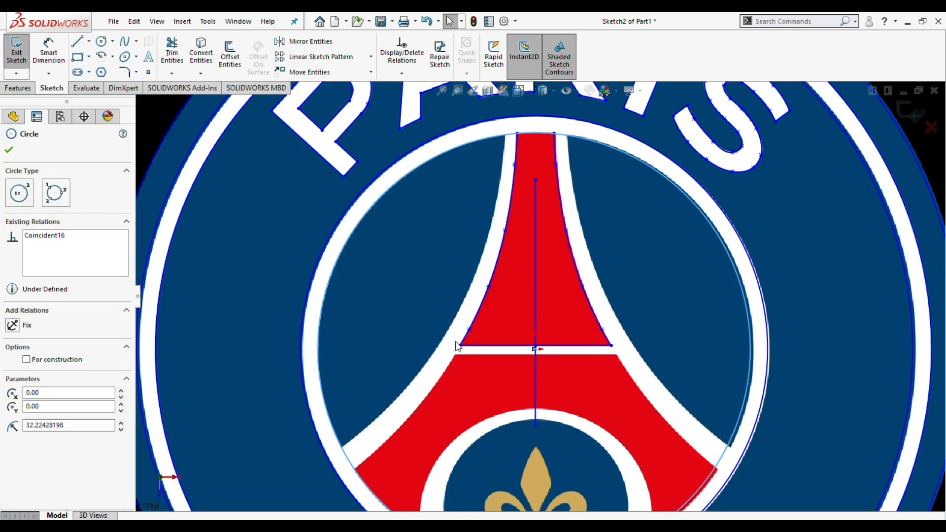
# Step: Trace the upper part of the left white band's outer edge with a spline ending on the inner circle
pyautogui.scroll(-4, 489, 151)
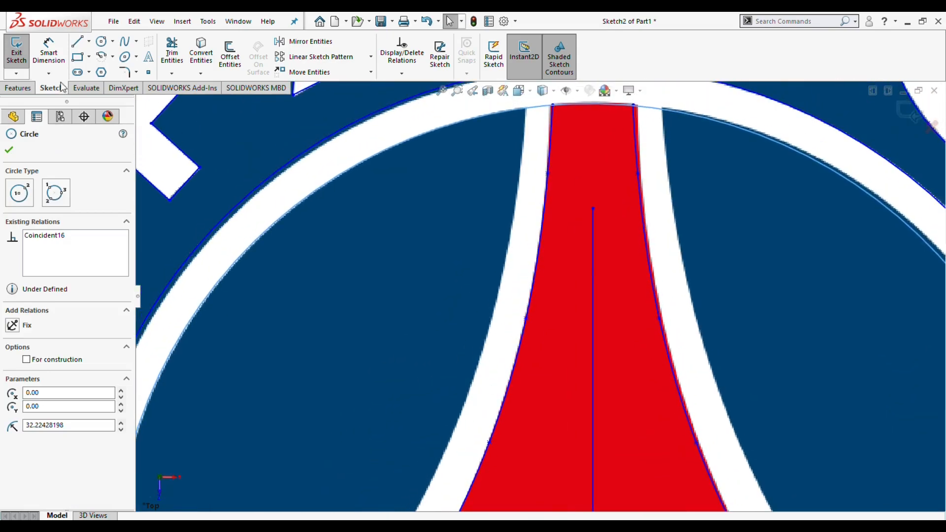
pyautogui.click(125, 41)
pyautogui.click(446, 447)
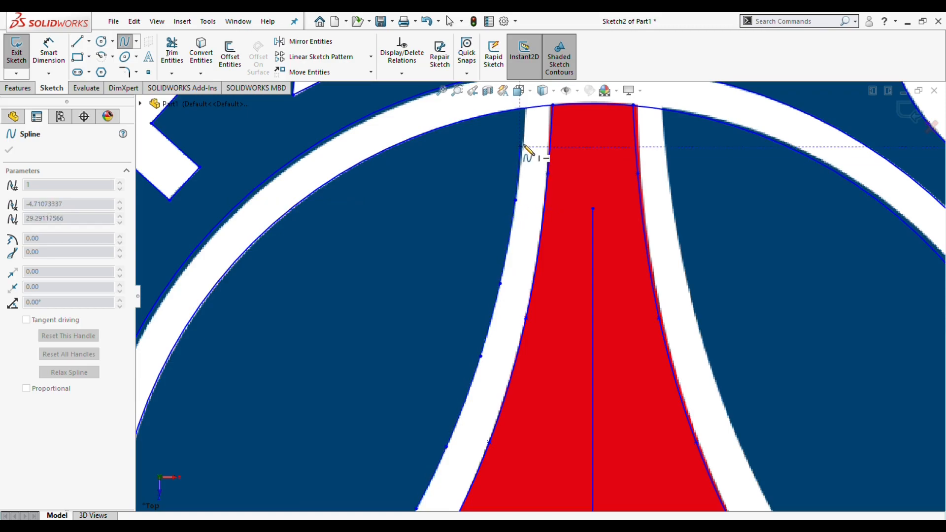
pyautogui.click(525, 108)
pyautogui.press('Escape')
pyautogui.click(483, 314)
# Step: Trace the lower part of the left white band's outer edge with a spline from the inner circle up to the previous spline
pyautogui.moveTo(559, 456)
pyautogui.keyDown('ctrl'); pyautogui.mouseDown(button='middle')
pyautogui.moveTo(560, 316)
pyautogui.moveTo(606, 241)
pyautogui.moveTo(604, 207)
pyautogui.mouseUp(button='middle'); pyautogui.keyUp('ctrl')
pyautogui.scroll(-1, 551, 312)
pyautogui.click(120, 43)
pyautogui.click(222, 441)
pyautogui.click(255, 415)
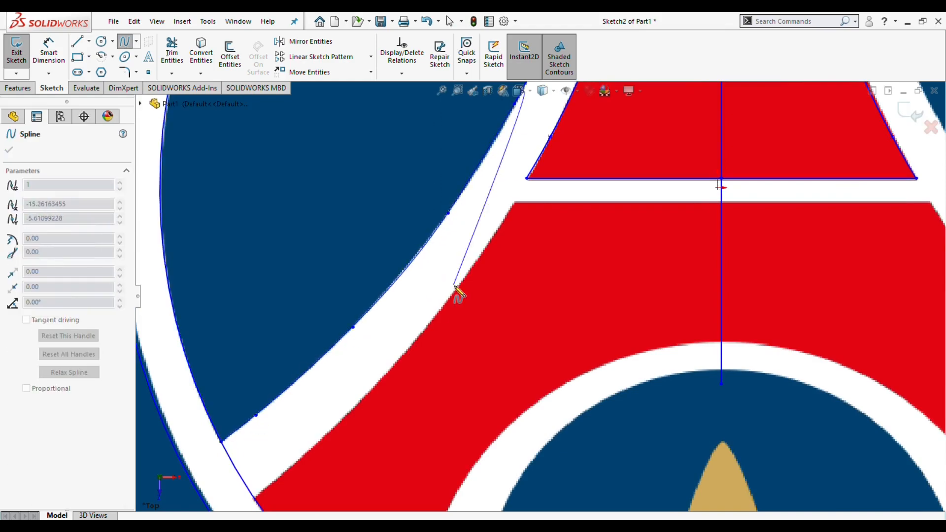
pyautogui.press('Escape')
# Step: Draw a horizontal line along the lower red section's upper edge, from the centre line to its left corner
pyautogui.press('l')
pyautogui.click(721, 200)
pyautogui.click(514, 201)
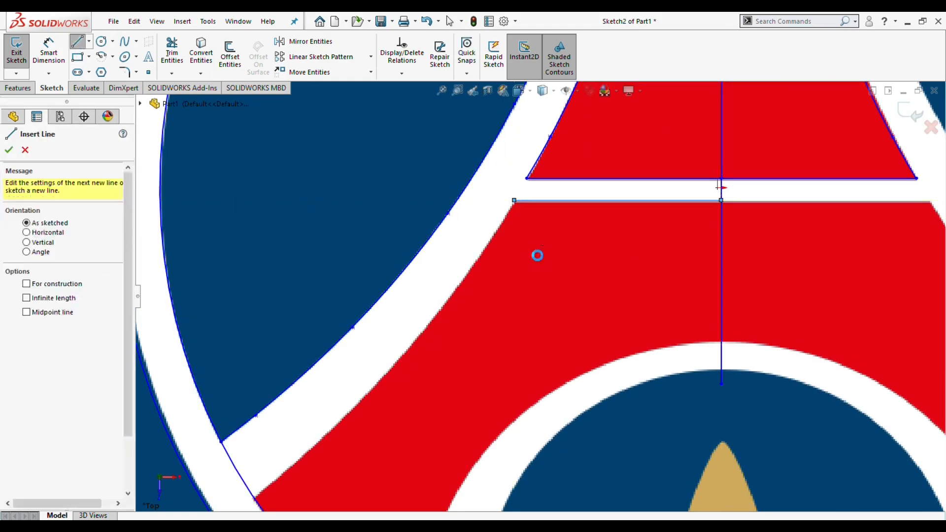
pyautogui.press('Escape')
# Step: Trace the left outer edge of the lower red section with a spline from the inner circle to the upper left corner
pyautogui.moveTo(634, 414)
pyautogui.keyDown('ctrl'); pyautogui.mouseDown(button='middle')
pyautogui.moveTo(532, 310)
pyautogui.moveTo(585, 347)
pyautogui.mouseUp(button='middle'); pyautogui.keyUp('ctrl')
pyautogui.keyDown('shift'); pyautogui.moveTo(606, 393); pyautogui.dragTo(633, 378, button='middle'); pyautogui.keyUp('shift')
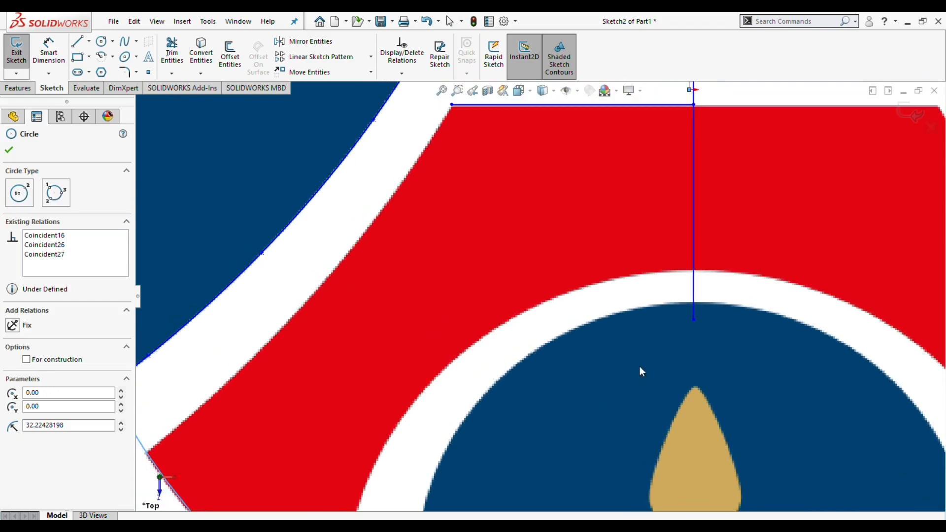
pyautogui.click(126, 43)
pyautogui.click(148, 451)
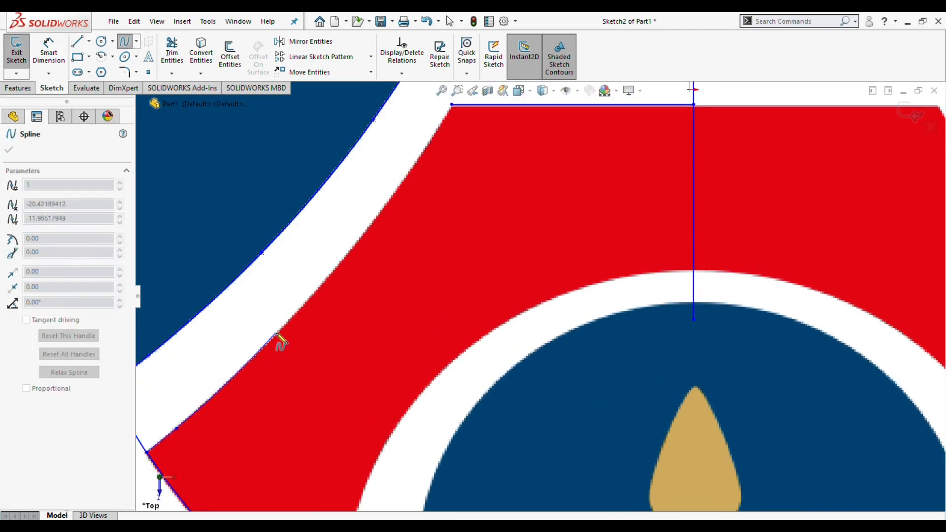
pyautogui.click(438, 129)
pyautogui.click(452, 105)
pyautogui.press('Escape')
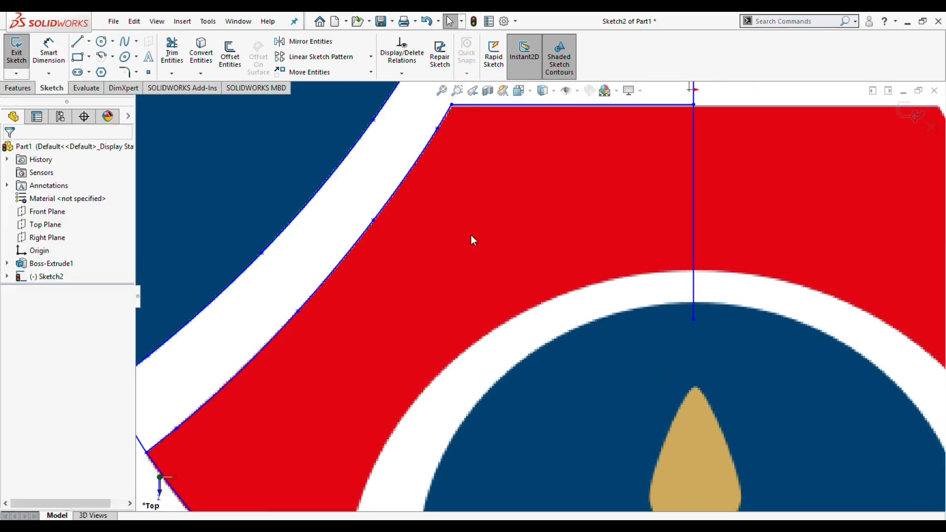
# Step: Trace the left half of the white arch's outer edge with a spline from the centre line down to the inner circle
pyautogui.moveTo(631, 409)
pyautogui.keyDown('ctrl'); pyautogui.mouseDown(button='middle')
pyautogui.moveTo(586, 235)
pyautogui.moveTo(581, 248)
pyautogui.mouseUp(button='middle'); pyautogui.keyUp('ctrl')
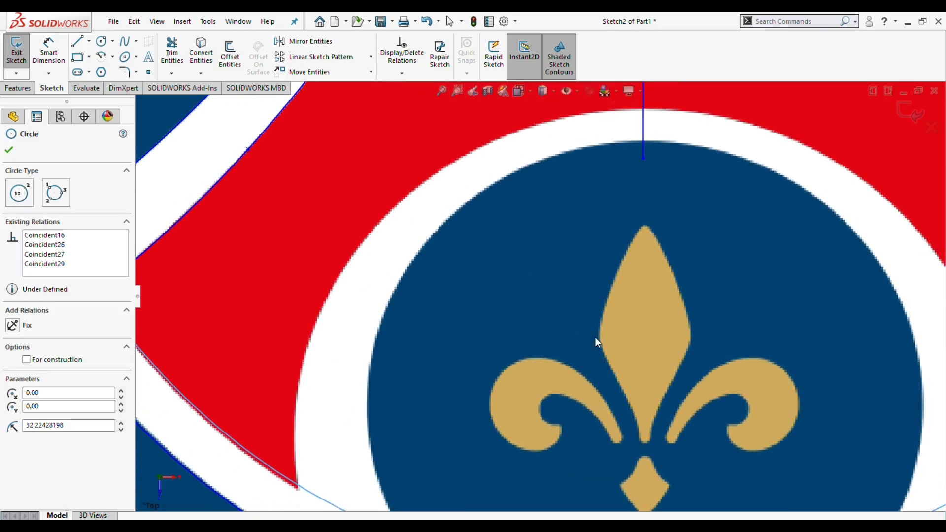
pyautogui.click(126, 42)
pyautogui.click(643, 109)
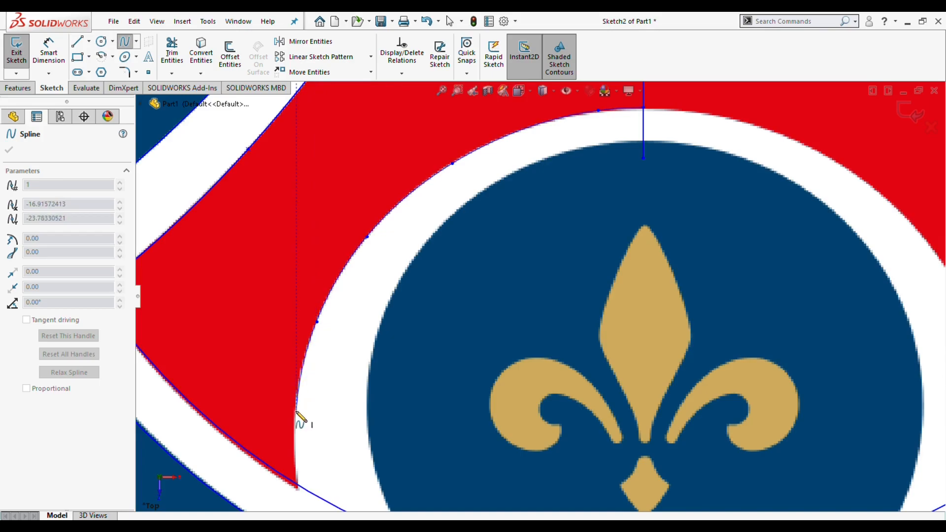
pyautogui.click(297, 486)
pyautogui.press('Escape')
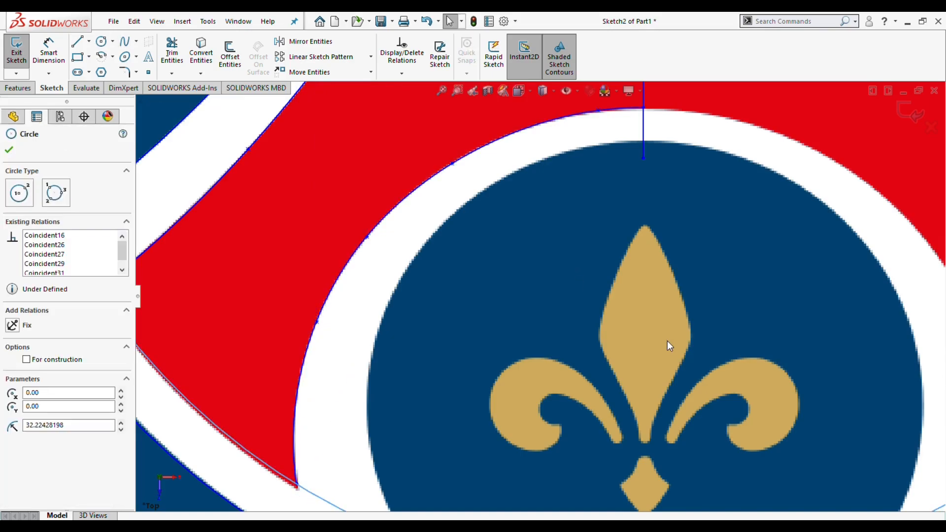
pyautogui.keyDown('ctrl'); pyautogui.moveTo(676, 350); pyautogui.dragTo(585, 321, button='middle'); pyautogui.keyUp('ctrl')
pyautogui.press('Return')
pyautogui.click(538, 117)
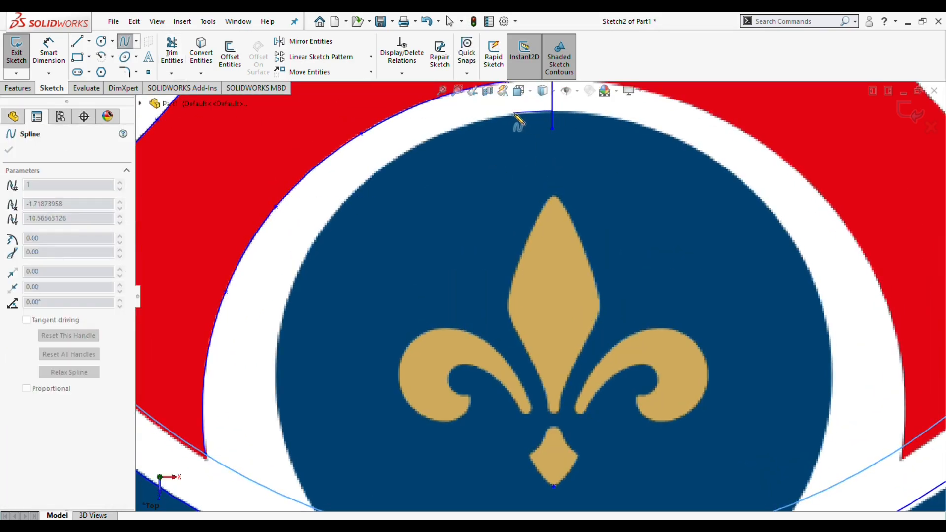
pyautogui.click(279, 333)
pyautogui.press('Escape')
pyautogui.click(295, 282)
pyautogui.press('Delete')
# Step: Trace the left half of the white arch's inner edge with a spline from the centre line down to the inner circle
pyautogui.click(124, 42)
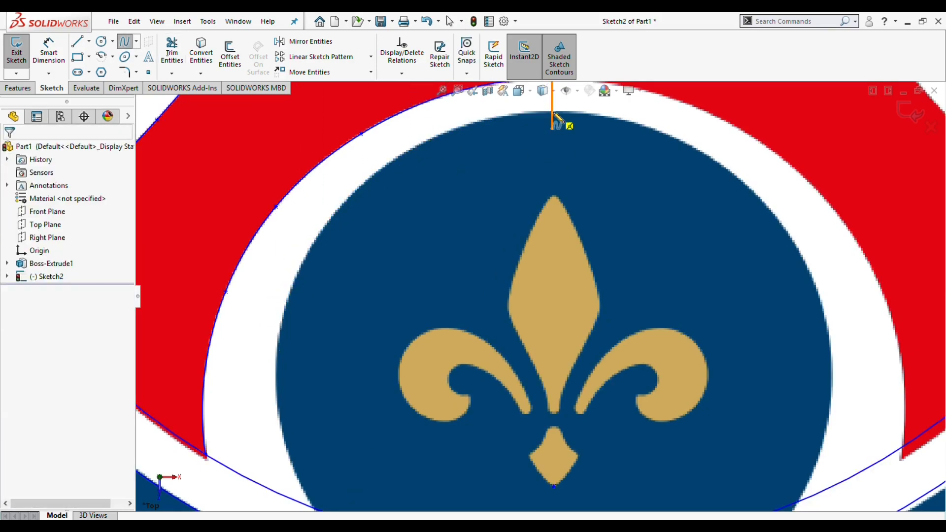
pyautogui.click(553, 113)
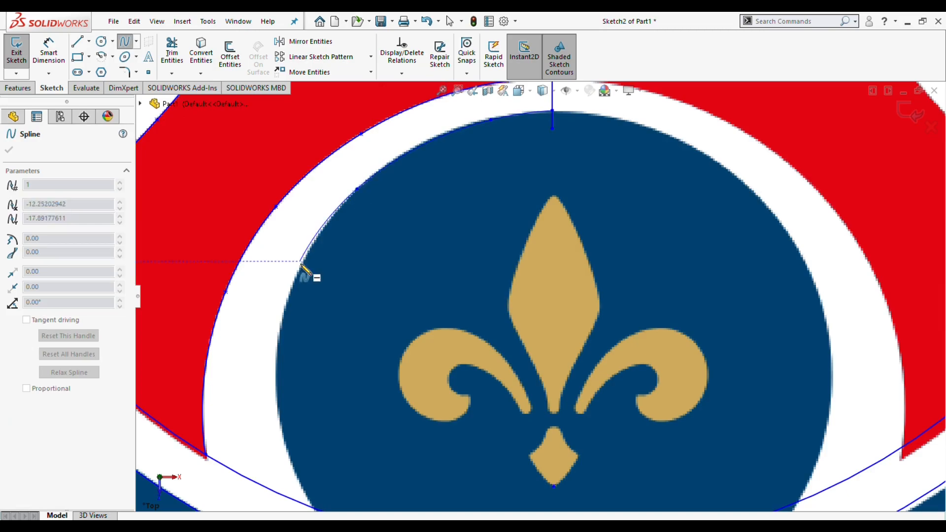
pyautogui.click(286, 309)
pyautogui.click(284, 440)
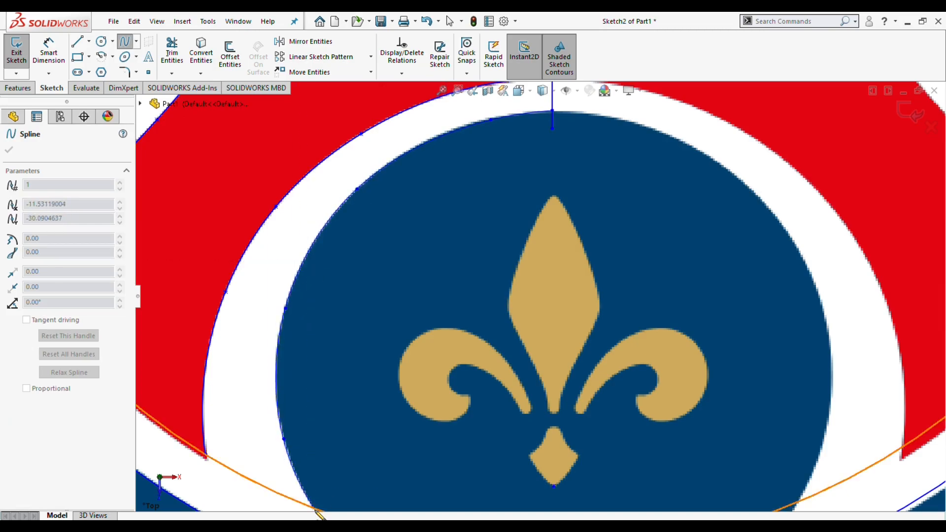
pyautogui.click(316, 509)
pyautogui.press('Escape')
pyautogui.click(316, 510)
# Step: Mirror the left white band, lower red section and arch splines, plus the half upper edge line, about the vertical centre line
pyautogui.scroll(3, 547, 368)
pyautogui.keyDown('ctrl'); pyautogui.moveTo(604, 186); pyautogui.dragTo(552, 375, button='middle'); pyautogui.keyUp('ctrl')
pyautogui.click(310, 42)
pyautogui.click(365, 178)
pyautogui.click(312, 269)
pyautogui.click(51, 241)
pyautogui.press('Delete')
pyautogui.click(252, 396)
pyautogui.click(396, 265)
pyautogui.click(424, 373)
pyautogui.click(416, 401)
pyautogui.click(115, 345)
pyautogui.click(495, 325)
pyautogui.click(9, 149)
# Step: Delete the vertical centre lines and trim away the inner circle segments crossing the white bands at the tower's base
pyautogui.click(494, 325)
pyautogui.click(515, 357)
pyautogui.keyDown('ctrl'); pyautogui.moveTo(578, 406); pyautogui.dragTo(597, 223, button='middle'); pyautogui.keyUp('ctrl')
pyautogui.press('t')
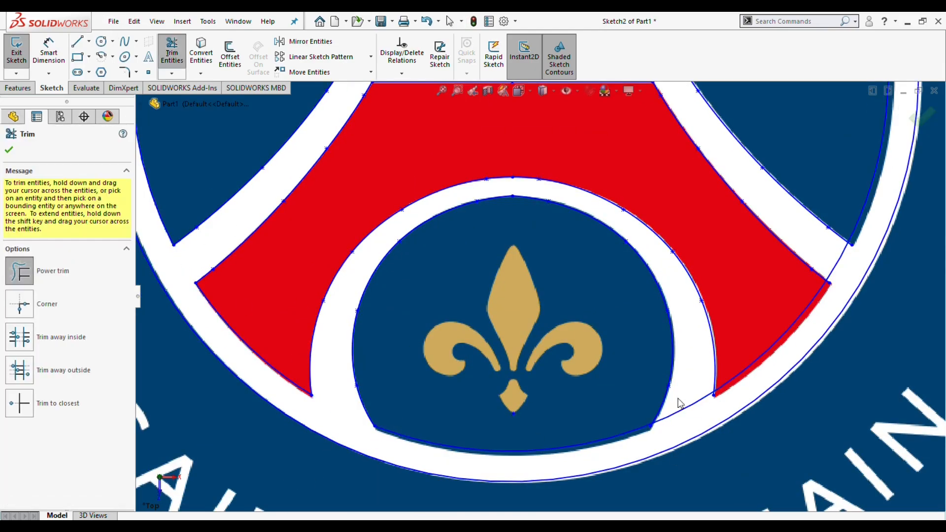
pyautogui.click(9, 149)
pyautogui.click(234, 374)
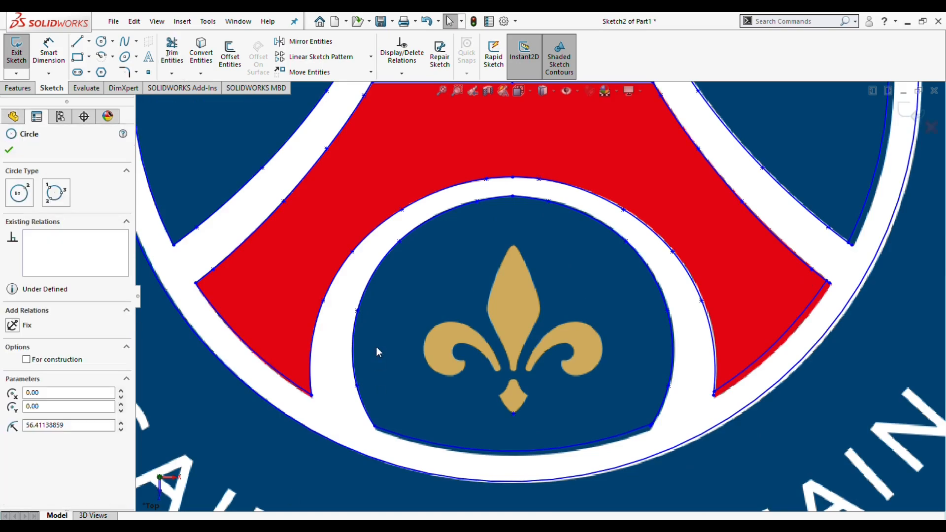
# Step: Trim the overhanging spline ends at the right corners of the lower red section and the neighbouring blue area
pyautogui.moveTo(694, 403); pyautogui.dragTo(866, 214)
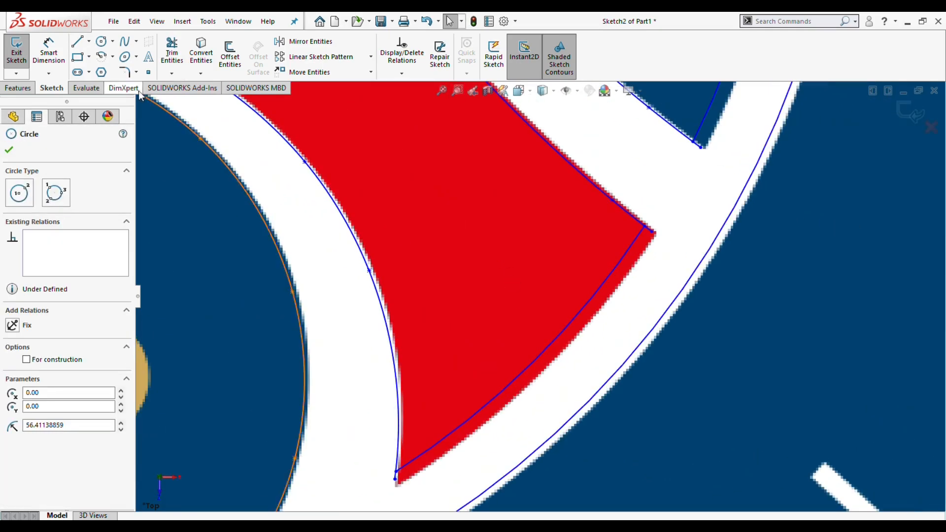
pyautogui.press('t')
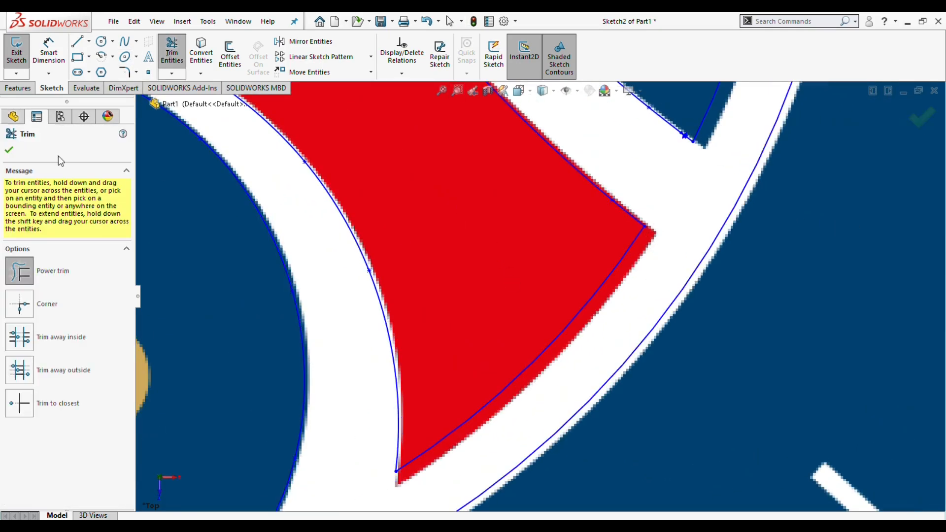
pyautogui.press('Escape')
pyautogui.click(398, 377)
pyautogui.scroll(3, 278, 394)
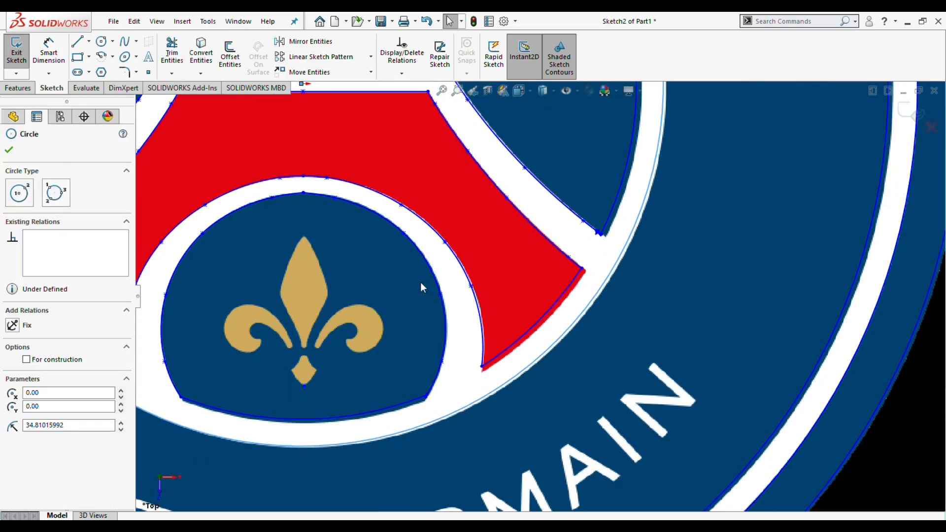
# Step: Trim the overhanging spline end at the lower right corner of the blue area under the arch
pyautogui.moveTo(418, 393); pyautogui.dragTo(432, 403)
pyautogui.press('Escape')
pyautogui.click(172, 53)
pyautogui.moveTo(541, 294); pyautogui.dragTo(564, 307)
pyautogui.click(8, 150)
pyautogui.click(555, 346)
# Step: Trim away the inner circle segments crossing the two white bands at the top of the tower
pyautogui.scroll(10, 727, 467)
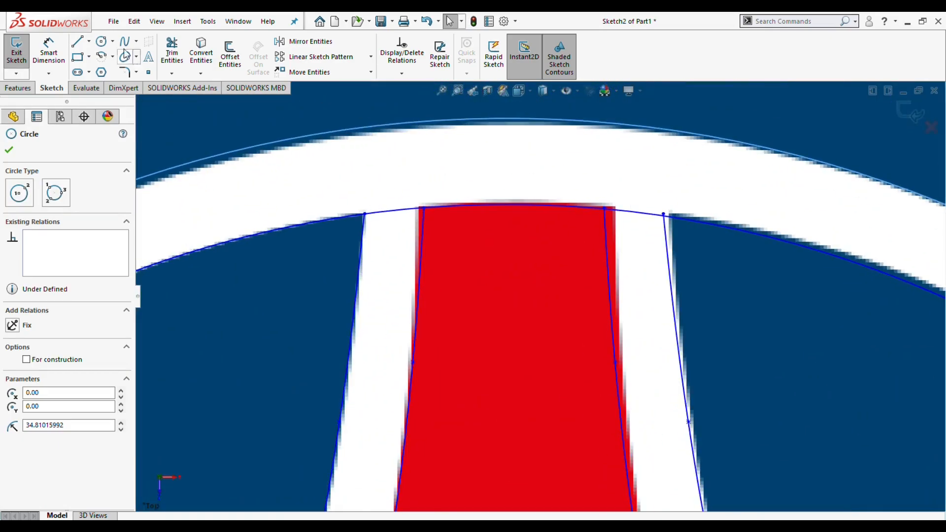
pyautogui.click(172, 52)
pyautogui.click(9, 149)
pyautogui.click(259, 317)
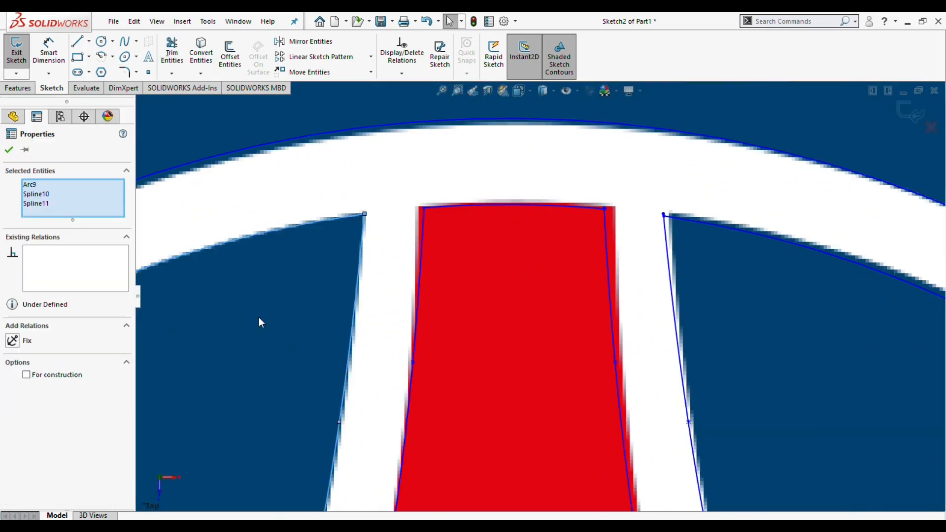
# Step: Trim the leftover ends at the upper right corner of the tower and the adjacent blue area's corner
pyautogui.moveTo(600, 190); pyautogui.dragTo(673, 232)
pyautogui.press('Escape')
pyautogui.click(172, 52)
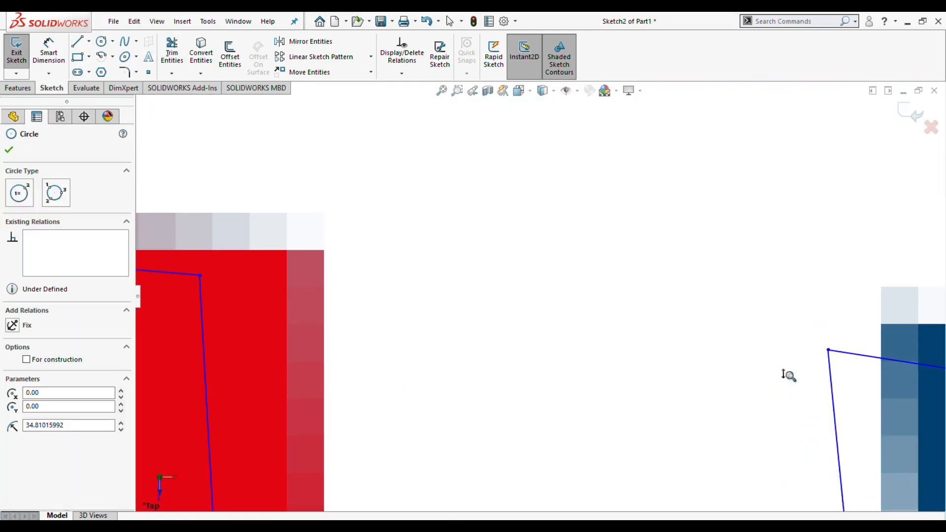
pyautogui.moveTo(788, 375)
pyautogui.keyDown('shift'); pyautogui.mouseDown(button='middle')
pyautogui.moveTo(574, 282)
pyautogui.moveTo(588, 370)
pyautogui.mouseUp(button='middle'); pyautogui.keyUp('shift')
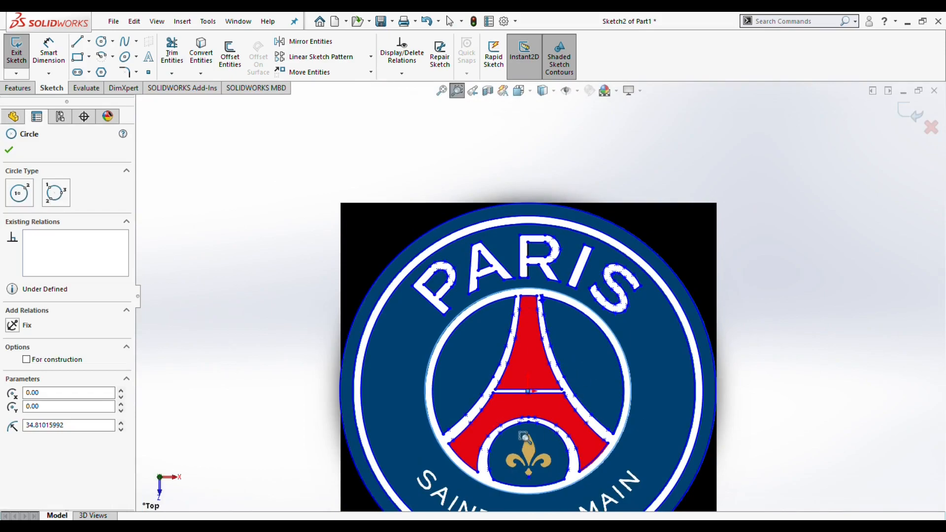
# Step: Place sketch points on the upper and lower tips of the gold fleur-de-lis
pyautogui.moveTo(522, 436); pyautogui.dragTo(552, 488)
pyautogui.moveTo(530, 113); pyautogui.dragTo(532, 120)
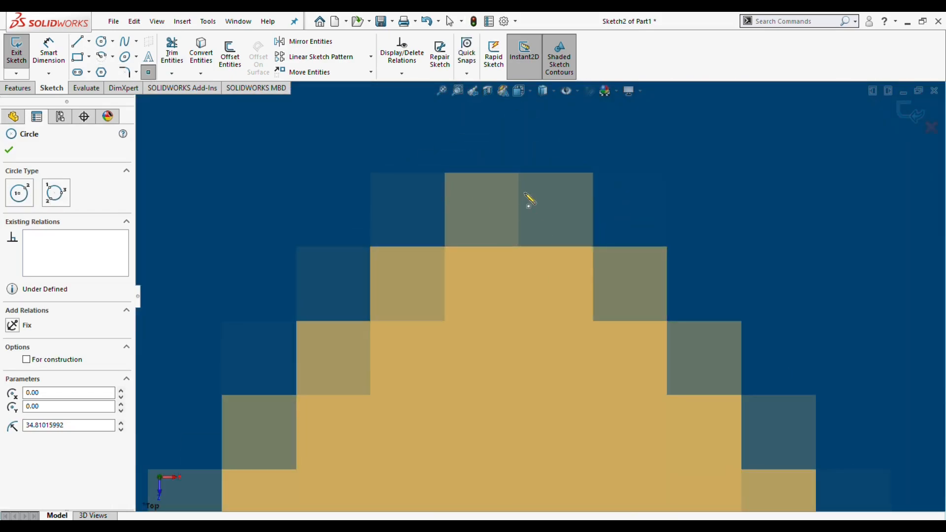
pyautogui.click(518, 173)
pyautogui.press('Escape')
pyautogui.click(365, 255)
pyautogui.moveTo(364, 255)
pyautogui.keyDown('shift'); pyautogui.mouseDown(button='middle')
pyautogui.moveTo(457, 369)
pyautogui.moveTo(389, 411)
pyautogui.moveTo(380, 510)
pyautogui.mouseUp(button='middle'); pyautogui.keyUp('shift')
pyautogui.press('z')
pyautogui.moveTo(442, 294); pyautogui.dragTo(629, 478)
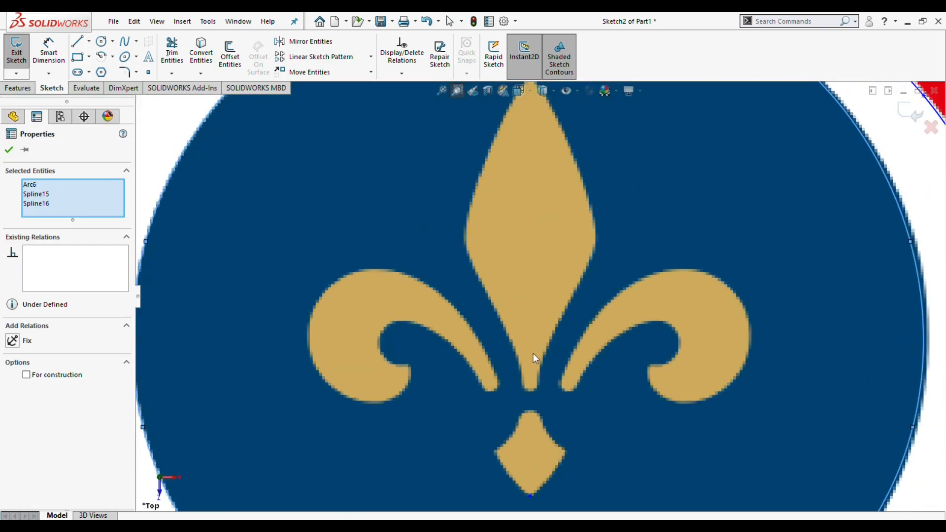
# Step: Draw a centre line from the upper tip to the lower tip of the fleur-de-lis
pyautogui.keyDown('shift'); pyautogui.moveTo(536, 338); pyautogui.dragTo(541, 226, button='middle'); pyautogui.keyUp('shift')
pyautogui.click(77, 42)
pyautogui.click(532, 105)
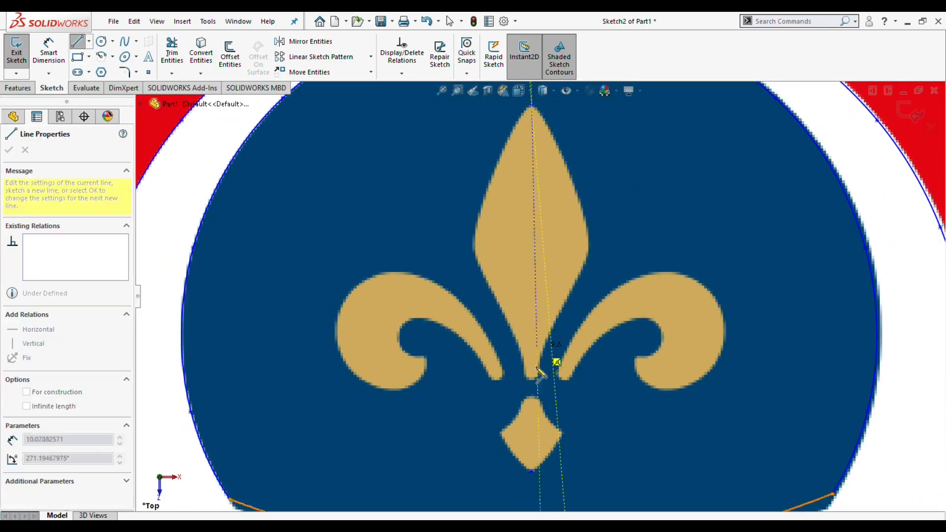
pyautogui.click(531, 472)
pyautogui.press('Escape')
pyautogui.click(412, 438)
# Step: Trace the left half of the small lower diamond of the fleur-de-lis with a spline ending on the centre line
pyautogui.click(457, 90)
pyautogui.moveTo(498, 385); pyautogui.dragTo(545, 474)
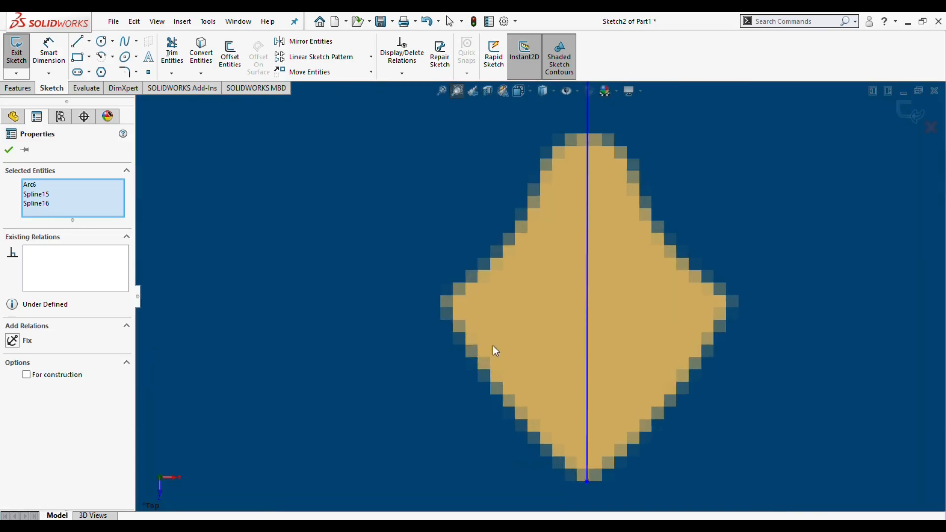
pyautogui.click(129, 45)
pyautogui.click(587, 134)
pyautogui.click(577, 135)
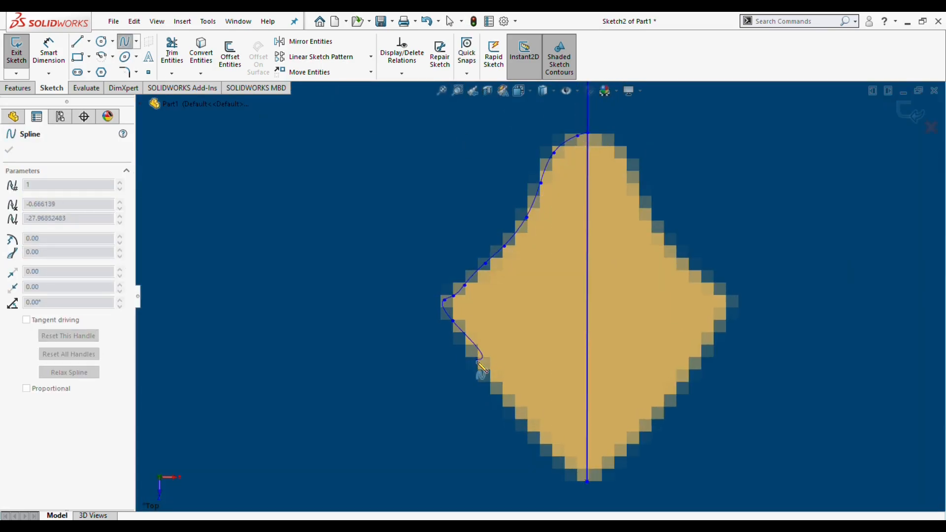
pyautogui.press('Escape')
# Step: Mirror the lower diamond's left-half spline about the centre line
pyautogui.click(310, 41)
pyautogui.click(494, 255)
pyautogui.click(75, 296)
pyautogui.click(586, 276)
pyautogui.click(9, 150)
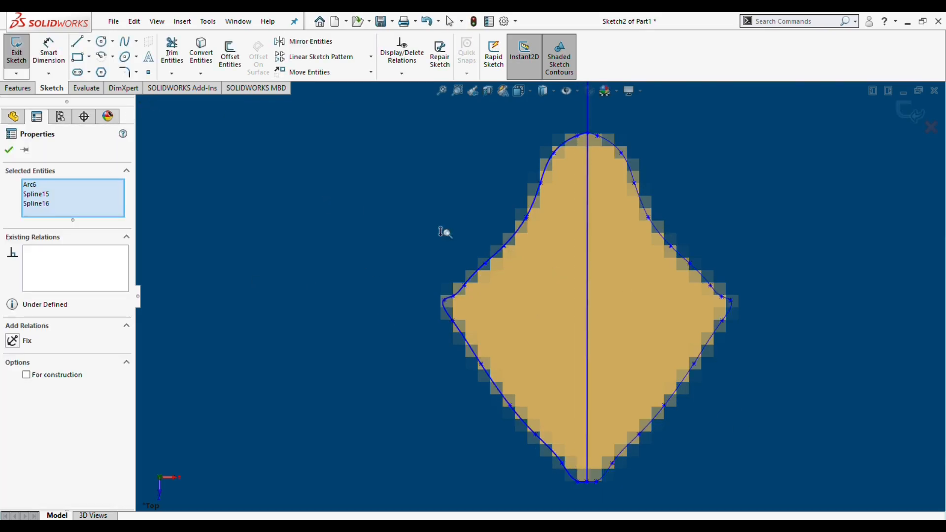
# Step: Trace the left curled petal of the fleur-de-lis with a closed spline
pyautogui.scroll(5, 445, 232)
pyautogui.moveTo(376, 153); pyautogui.dragTo(538, 270)
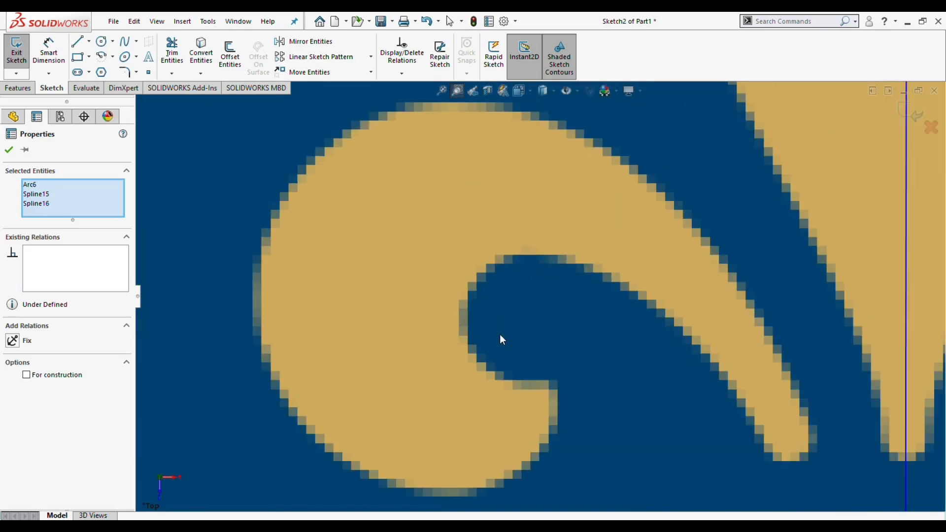
pyautogui.scroll(-2, 500, 327)
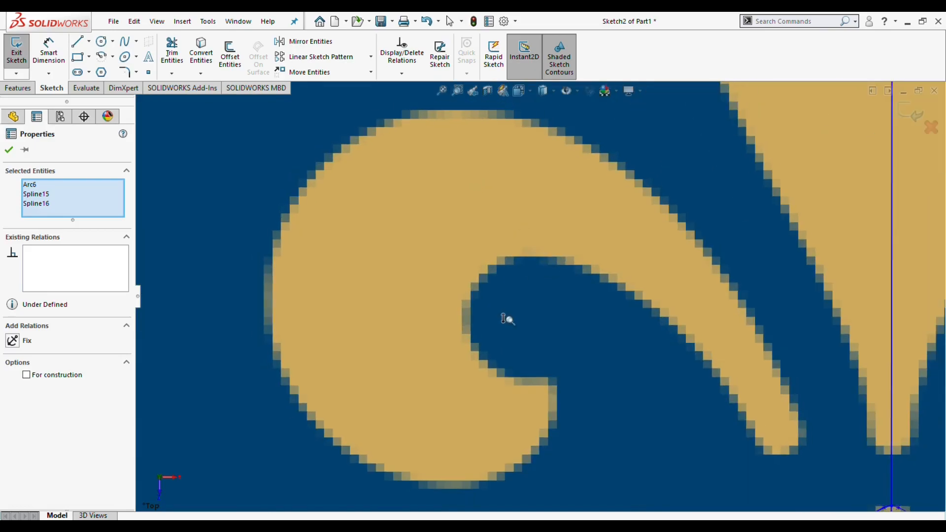
pyautogui.click(702, 245)
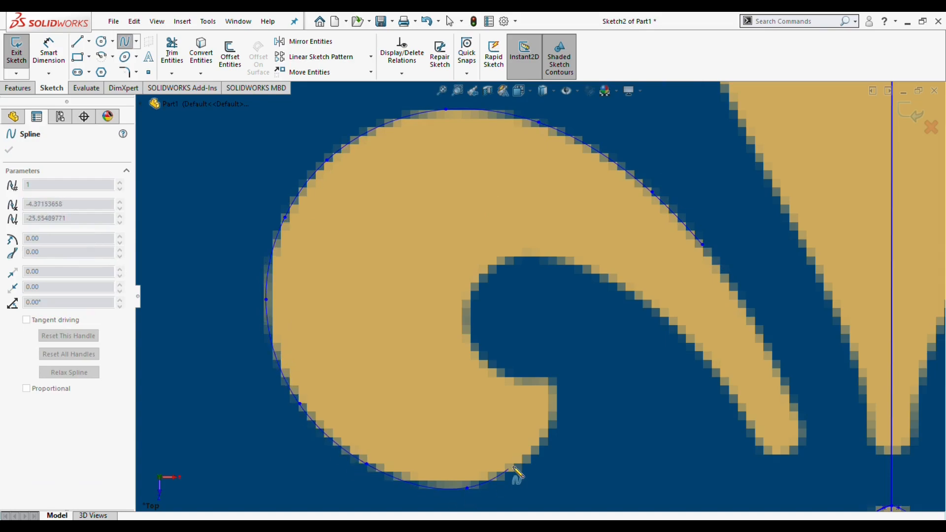
pyautogui.click(534, 377)
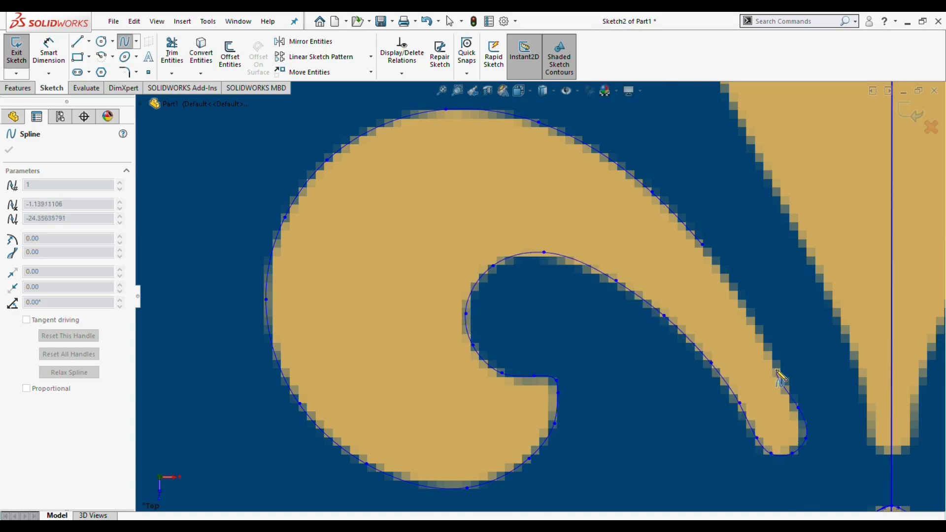
pyautogui.click(739, 297)
pyautogui.click(702, 244)
pyautogui.press('Escape')
# Step: Mirror the left curled petal's spline about the centre line
pyautogui.click(306, 42)
pyautogui.click(87, 296)
pyautogui.click(891, 276)
pyautogui.click(8, 150)
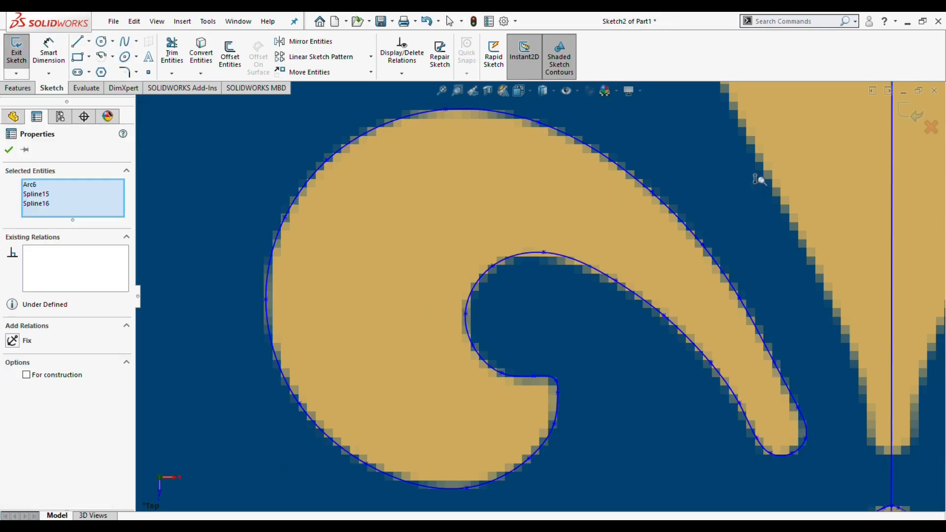
# Step: Trace the left half of the tall central petal with a spline from its upper tip to its base on the centre line
pyautogui.scroll(6, 756, 179)
pyautogui.moveTo(572, 213); pyautogui.dragTo(603, 275)
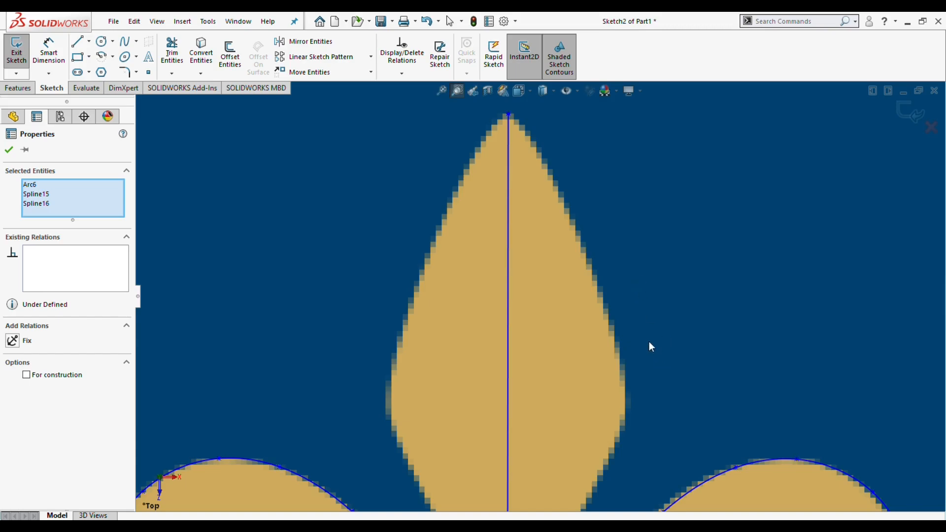
pyautogui.scroll(4, 647, 365)
pyautogui.click(457, 91)
pyautogui.moveTo(491, 222); pyautogui.dragTo(574, 472)
pyautogui.keyDown('ctrl'); pyautogui.moveTo(499, 313); pyautogui.dragTo(500, 324, button='middle'); pyautogui.keyUp('ctrl')
pyautogui.click(124, 41)
pyautogui.click(519, 109)
pyautogui.click(504, 124)
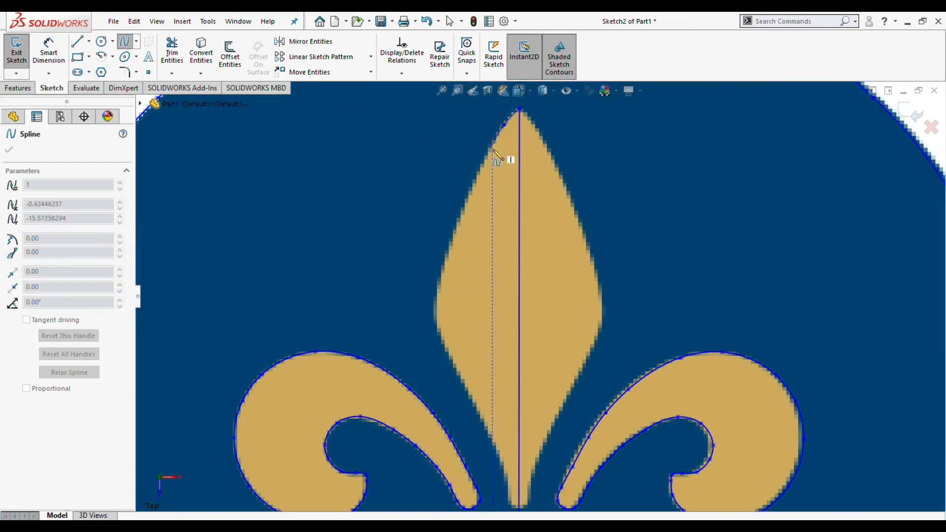
pyautogui.click(519, 508)
pyautogui.press('Escape')
# Step: Mirror the central petal's left-half spline about the centre line and delete the centre line
pyautogui.click(461, 199)
pyautogui.click(310, 42)
pyautogui.click(64, 297)
pyautogui.click(519, 285)
pyautogui.click(9, 150)
pyautogui.click(519, 276)
pyautogui.press('Delete')
pyautogui.click(677, 252)
# Step: Draw a short line across each of the two ends of the letter S in SAINT
pyautogui.keyDown('shift'); pyautogui.moveTo(815, 313); pyautogui.dragTo(820, 466, button='middle'); pyautogui.keyUp('shift')
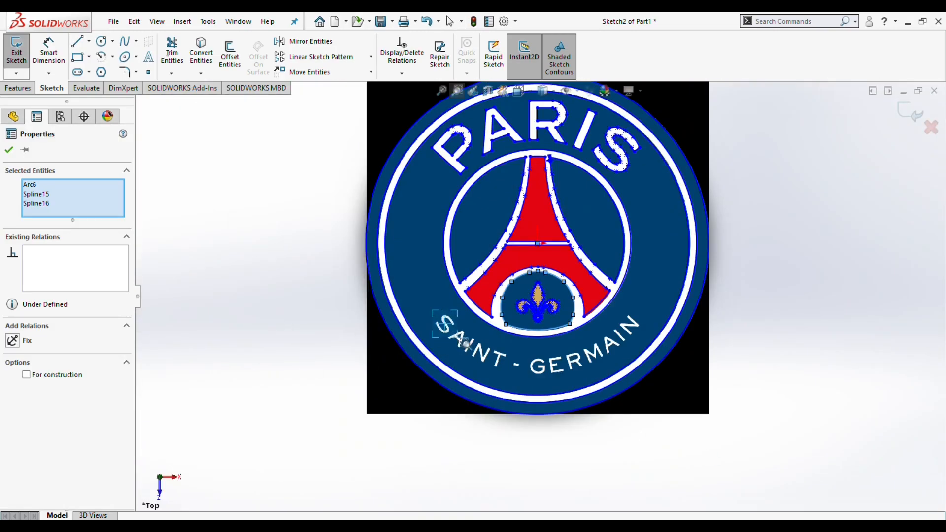
pyautogui.moveTo(433, 311); pyautogui.dragTo(459, 338)
pyautogui.click(78, 42)
pyautogui.moveTo(400, 294); pyautogui.dragTo(426, 269)
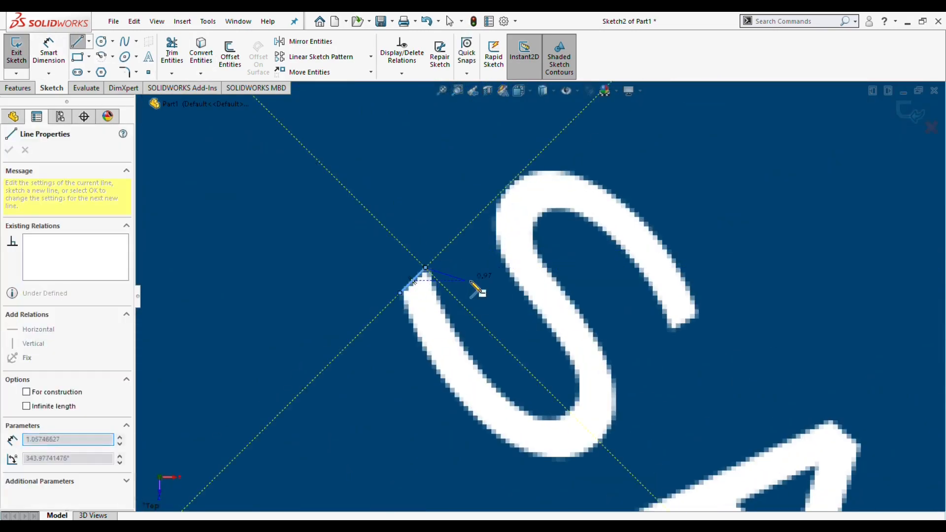
pyautogui.moveTo(673, 332); pyautogui.dragTo(700, 314)
# Step: Trace the upper outer edge of the S and its continuation along the lower inner curve with a spline joining both end lines
pyautogui.click(125, 42)
pyautogui.click(699, 314)
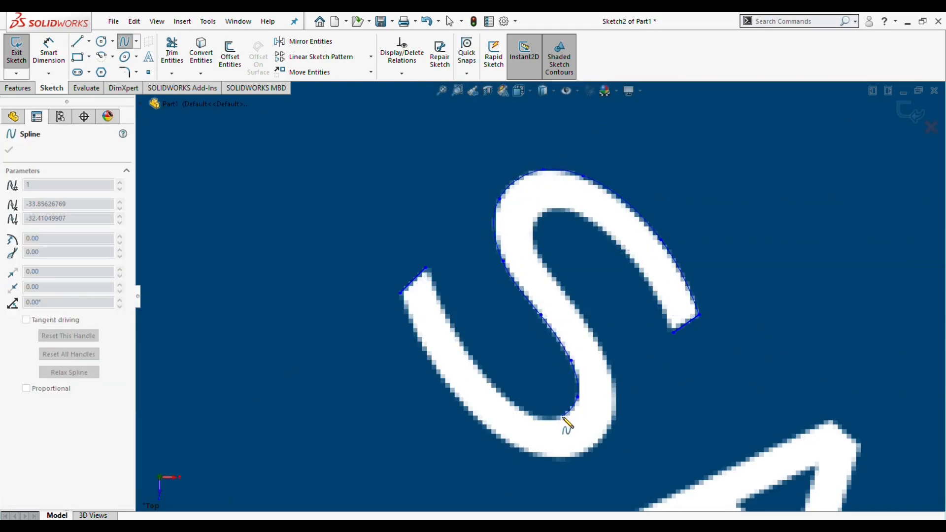
pyautogui.click(426, 268)
pyautogui.press('Escape')
# Step: Trace the S's remaining edge with a second spline from the left end line around the lower bend to the right end line
pyautogui.click(125, 41)
pyautogui.click(400, 294)
pyautogui.click(412, 323)
pyautogui.click(459, 402)
pyautogui.click(520, 449)
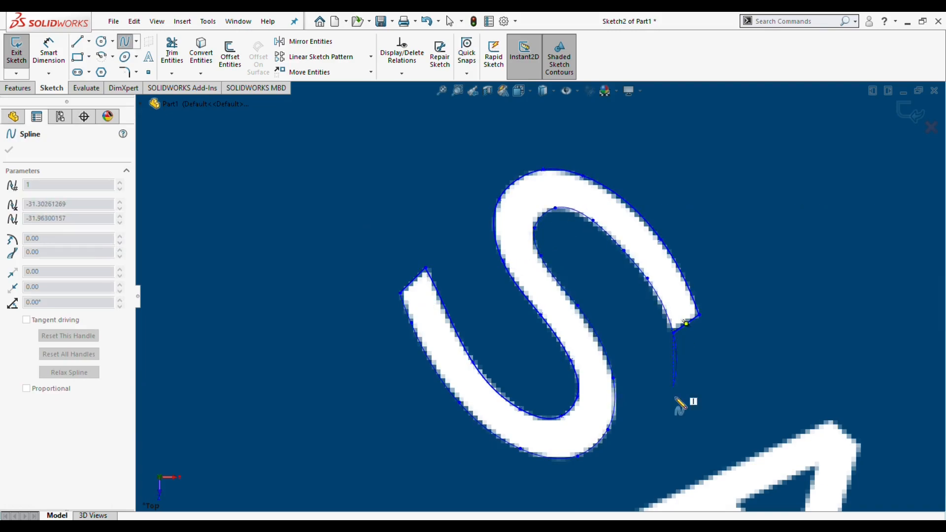
pyautogui.press('Escape')
# Step: Trace the outer outline of the letter A in SAINT with connected lines
pyautogui.keyDown('ctrl'); pyautogui.moveTo(655, 406); pyautogui.dragTo(471, 140, button='middle'); pyautogui.keyUp('ctrl')
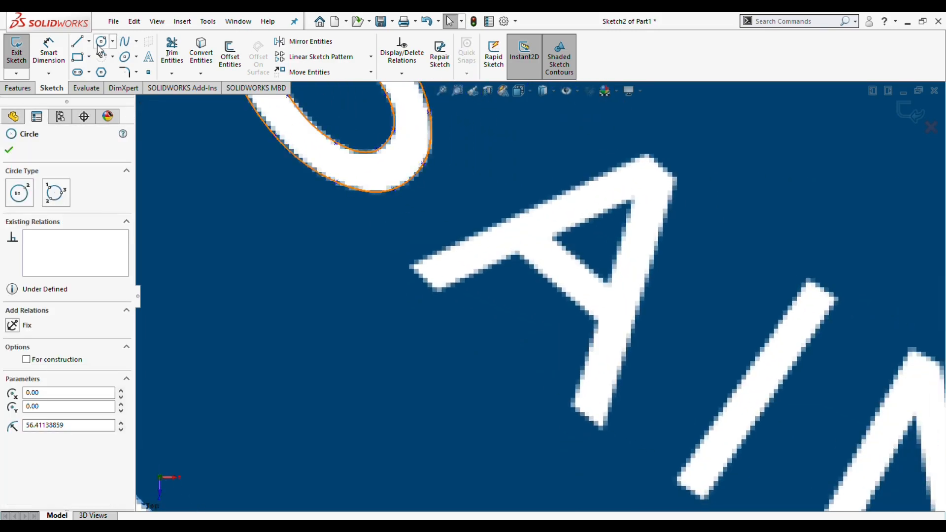
pyautogui.click(78, 41)
pyautogui.click(409, 266)
pyautogui.click(436, 293)
pyautogui.click(519, 255)
pyautogui.click(597, 321)
pyautogui.click(572, 406)
pyautogui.click(602, 432)
pyautogui.click(677, 178)
pyautogui.click(648, 153)
pyautogui.click(409, 266)
# Step: Outline the triangular opening inside the letter A with three lines
pyautogui.click(609, 283)
pyautogui.click(634, 199)
pyautogui.click(553, 237)
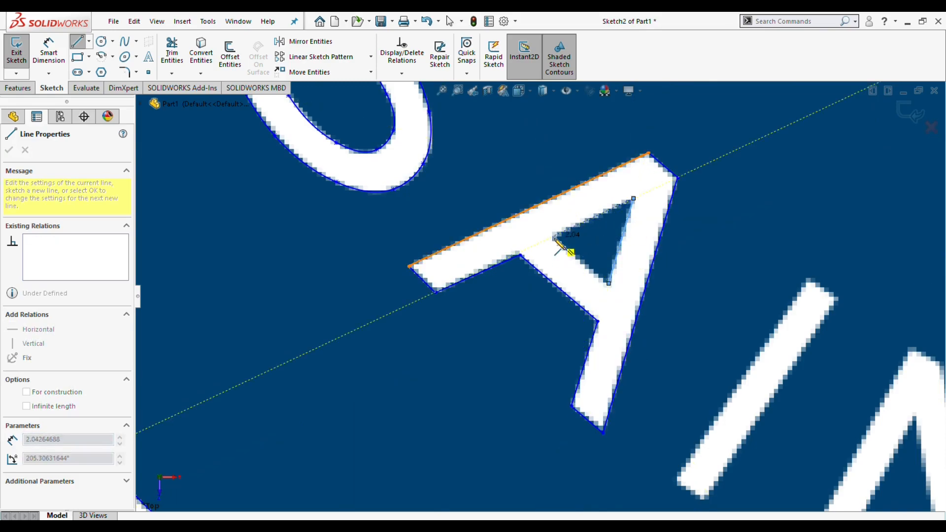
pyautogui.click(609, 284)
# Step: Outline the letter I in SAINT with four connected lines
pyautogui.click(678, 480)
pyautogui.click(807, 279)
pyautogui.click(837, 298)
pyautogui.click(708, 499)
pyautogui.click(679, 480)
pyautogui.press('Escape')
# Step: Trace the closed outline of the letter N in SAINT with connected lines
pyautogui.keyDown('ctrl'); pyautogui.moveTo(770, 410); pyautogui.dragTo(431, 222, button='middle'); pyautogui.keyUp('ctrl')
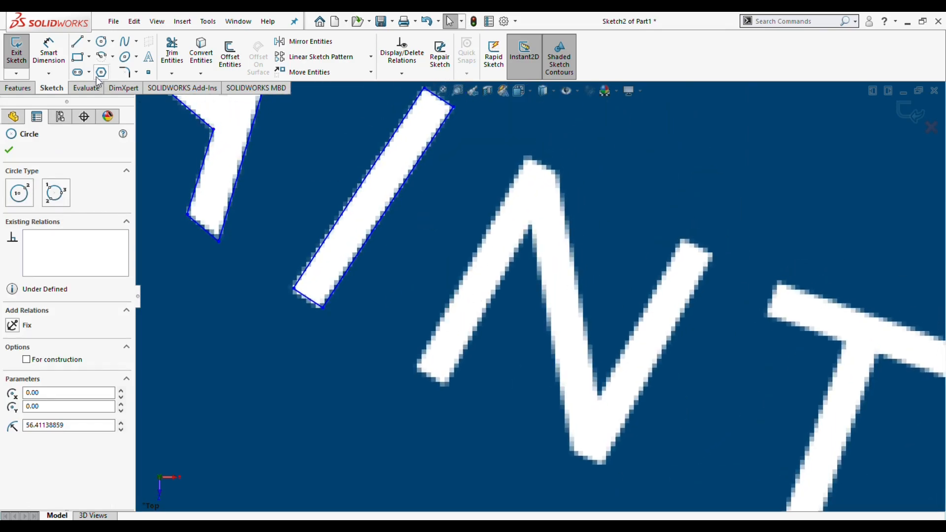
pyautogui.press('l')
pyautogui.click(530, 225)
pyautogui.click(447, 387)
pyautogui.click(415, 367)
pyautogui.click(523, 154)
pyautogui.click(556, 170)
pyautogui.click(599, 394)
pyautogui.click(681, 235)
pyautogui.click(714, 251)
pyautogui.click(604, 468)
pyautogui.click(570, 451)
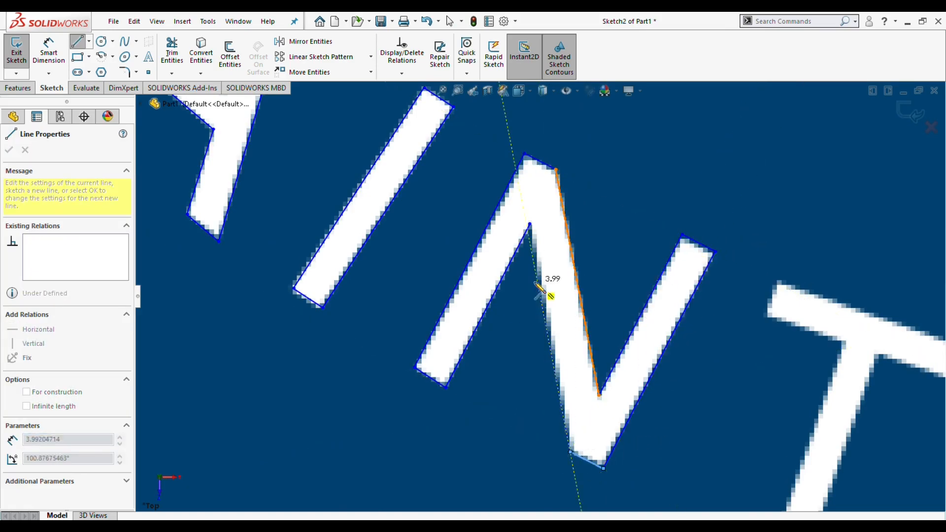
pyautogui.click(530, 225)
pyautogui.press('Escape')
# Step: Trace the closed outline of the letter T in SAINT with connected lines
pyautogui.click(730, 398)
pyautogui.keyDown('ctrl'); pyautogui.moveTo(721, 428); pyautogui.dragTo(464, 344, button='middle'); pyautogui.keyUp('ctrl')
pyautogui.click(76, 41)
pyautogui.click(587, 257)
pyautogui.click(520, 452)
pyautogui.click(554, 464)
pyautogui.click(619, 270)
pyautogui.click(699, 297)
pyautogui.click(519, 197)
pyautogui.click(508, 230)
pyautogui.click(586, 258)
pyautogui.press('Escape')
# Step: Outline the hyphen between SAINT and GERMAIN with four connected lines
pyautogui.click(793, 336)
pyautogui.keyDown('ctrl'); pyautogui.moveTo(725, 408); pyautogui.dragTo(431, 308, button='middle'); pyautogui.keyUp('ctrl')
pyautogui.click(77, 42)
pyautogui.click(541, 298)
pyautogui.click(536, 333)
pyautogui.click(623, 351)
pyautogui.click(632, 313)
pyautogui.click(541, 298)
pyautogui.press('Escape')
# Step: Draw a short line across the upper end of the letter G in GERMAIN
pyautogui.click(753, 322)
pyautogui.moveTo(683, 403)
pyautogui.keyDown('ctrl'); pyautogui.mouseDown(button='middle')
pyautogui.moveTo(220, 403)
pyautogui.moveTo(124, 392)
pyautogui.mouseUp(button='middle'); pyautogui.keyUp('ctrl')
pyautogui.click(77, 46)
pyautogui.click(460, 286)
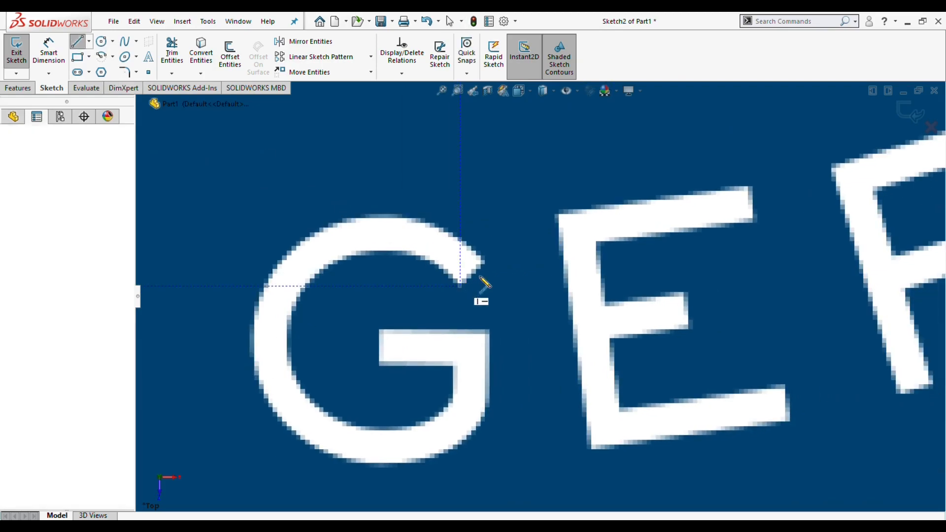
pyautogui.click(485, 262)
pyautogui.press('Escape')
# Step: Trace the outer edge of the G with a spline from its upper end line around to the crossbar's upper right corner
pyautogui.click(125, 43)
pyautogui.click(484, 262)
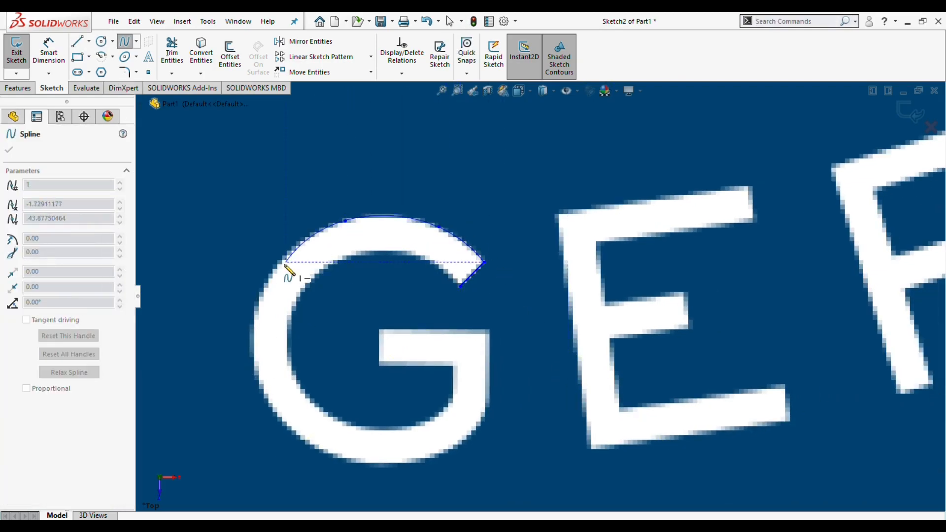
pyautogui.click(262, 385)
pyautogui.click(327, 454)
pyautogui.click(403, 463)
pyautogui.click(473, 434)
pyautogui.click(484, 404)
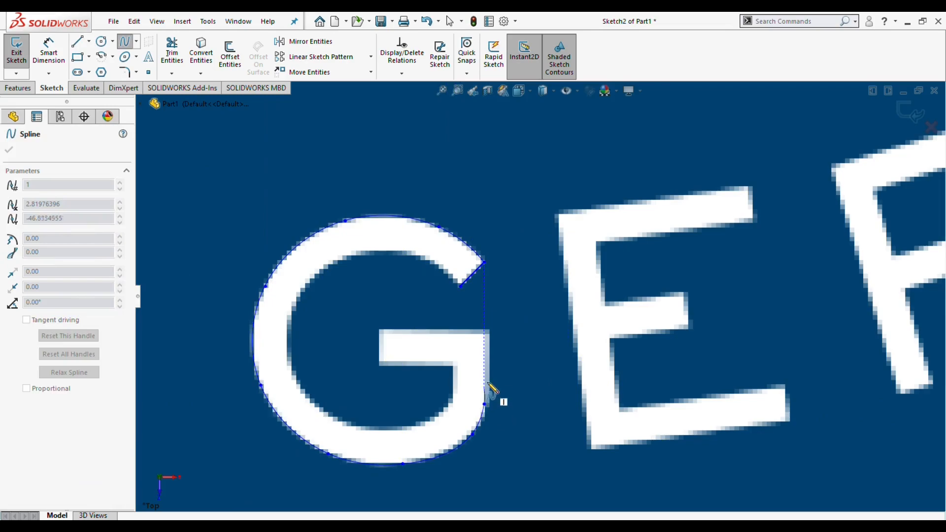
pyautogui.press('Escape')
# Step: Outline the G's crossbar with three connected lines along its top, left end and underside
pyautogui.click(77, 42)
pyautogui.click(485, 329)
pyautogui.click(377, 329)
pyautogui.click(377, 363)
pyautogui.click(456, 363)
pyautogui.press('Escape')
# Step: Trace the inner edge of the G with a spline from its upper end line to the crossbar's underside
pyautogui.press('s')
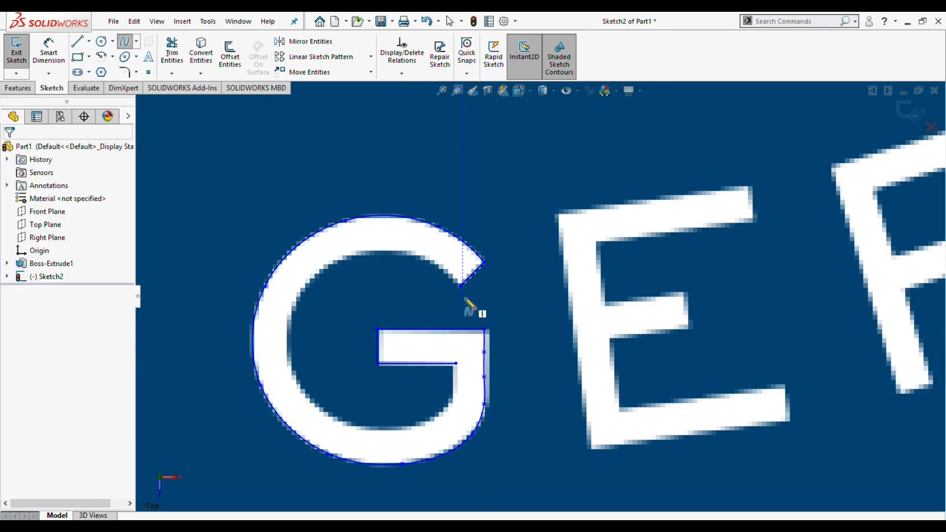
pyautogui.click(460, 286)
pyautogui.click(431, 262)
pyautogui.click(365, 250)
pyautogui.click(292, 311)
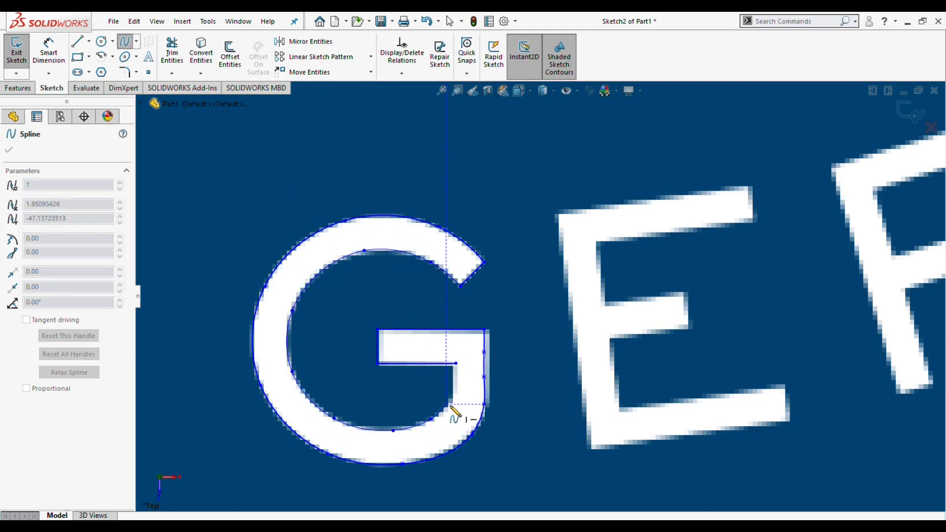
pyautogui.click(455, 377)
pyautogui.click(456, 363)
pyautogui.press('Escape')
pyautogui.click(668, 325)
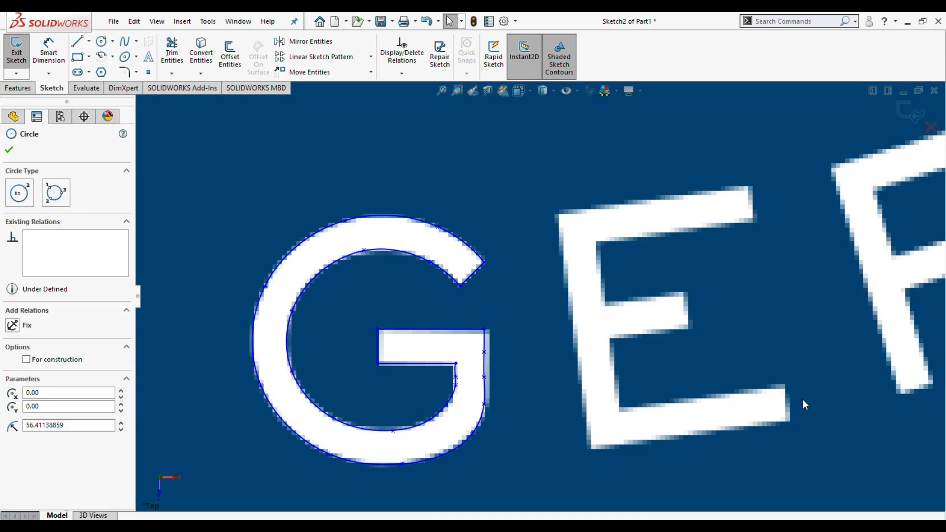
# Step: Outline the letter E in GERMAIN with a closed chain of lines around its stem and three arms
pyautogui.keyDown('ctrl'); pyautogui.moveTo(742, 371); pyautogui.dragTo(468, 392, button='middle'); pyautogui.keyUp('ctrl')
pyautogui.press('l')
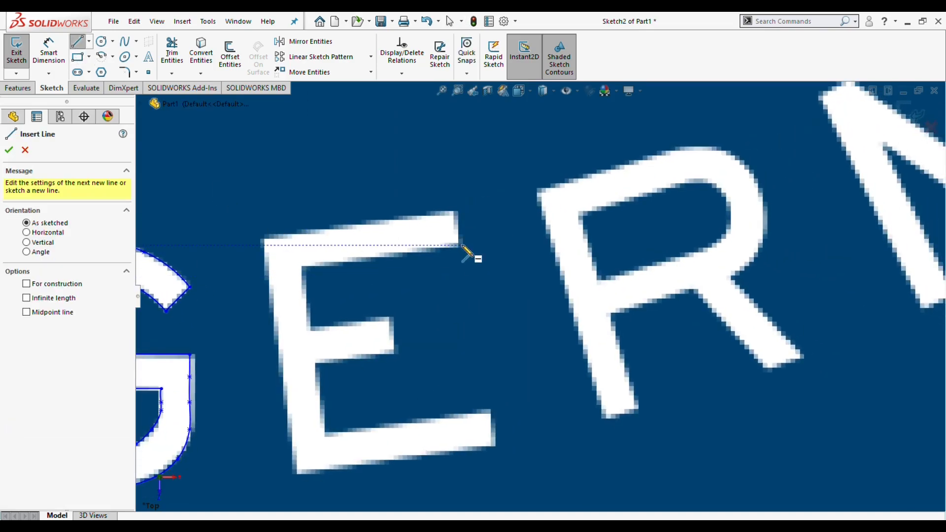
pyautogui.click(461, 244)
pyautogui.click(454, 211)
pyautogui.click(260, 237)
pyautogui.click(298, 478)
pyautogui.click(494, 448)
pyautogui.click(491, 410)
pyautogui.click(326, 435)
pyautogui.click(315, 365)
pyautogui.click(395, 349)
pyautogui.click(389, 315)
pyautogui.click(308, 331)
pyautogui.click(300, 267)
pyautogui.click(461, 245)
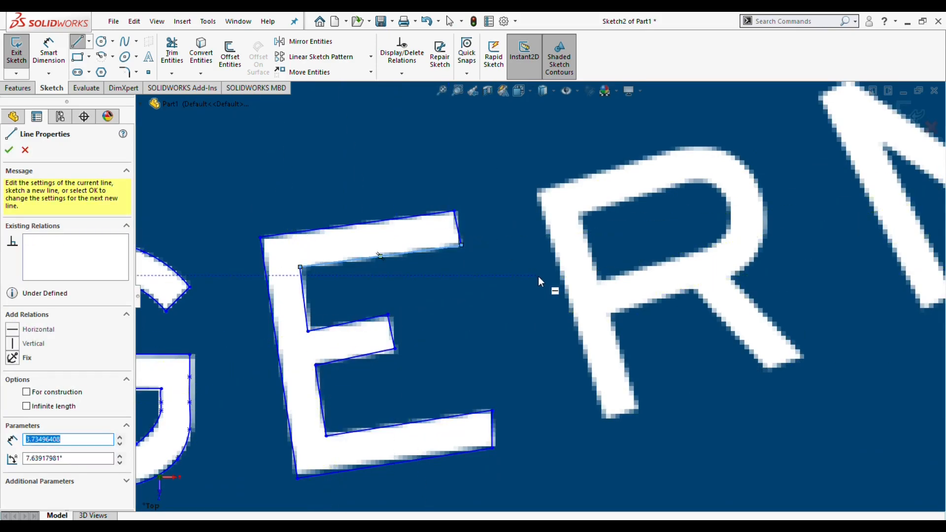
# Step: Outline the leg, stem and straight upper edge of the R in GERMAIN with connected lines, leaving the bowl's curve open
pyautogui.click(731, 280)
pyautogui.click(804, 354)
pyautogui.click(767, 371)
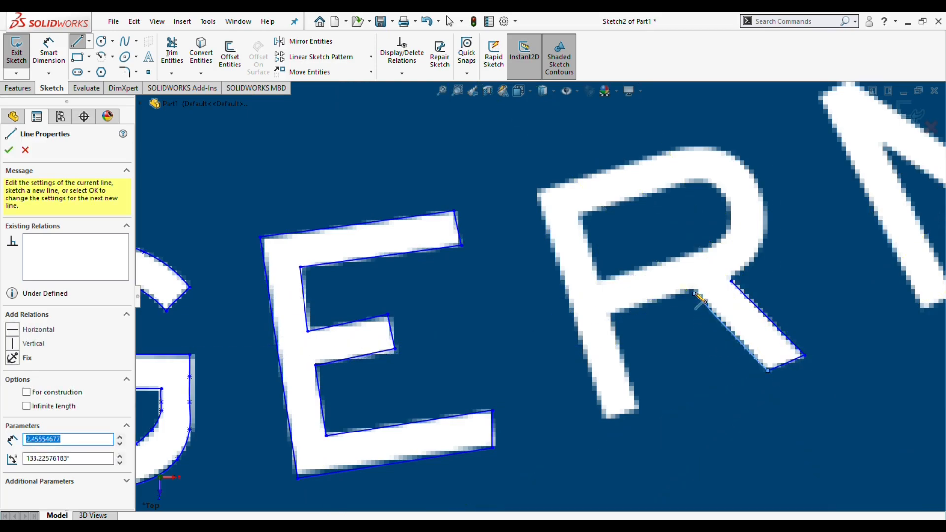
pyautogui.click(695, 292)
pyautogui.click(610, 311)
pyautogui.click(637, 410)
pyautogui.click(609, 418)
pyautogui.click(539, 192)
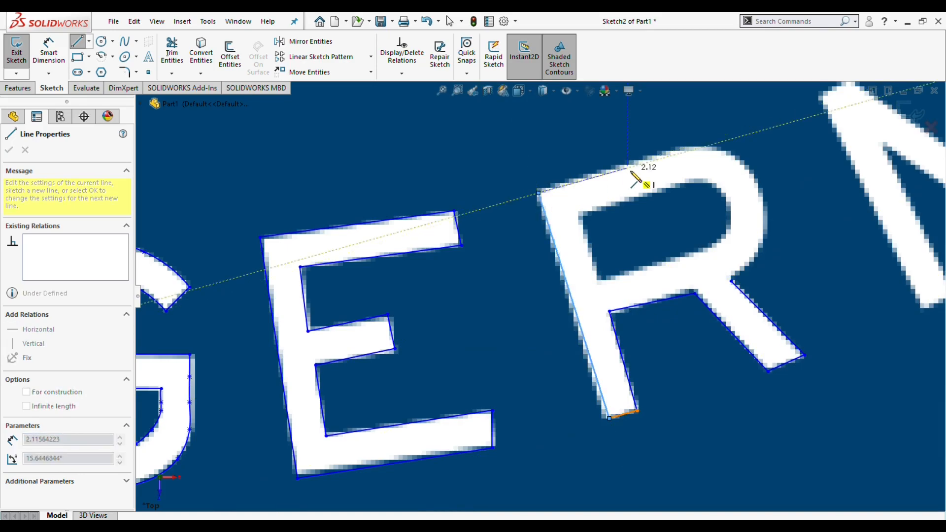
pyautogui.click(685, 147)
pyautogui.press('Escape')
# Step: Trace the outer curve of the R's bowl with a spline from the leg's upper corner to the end of the upper edge
pyautogui.press('s')
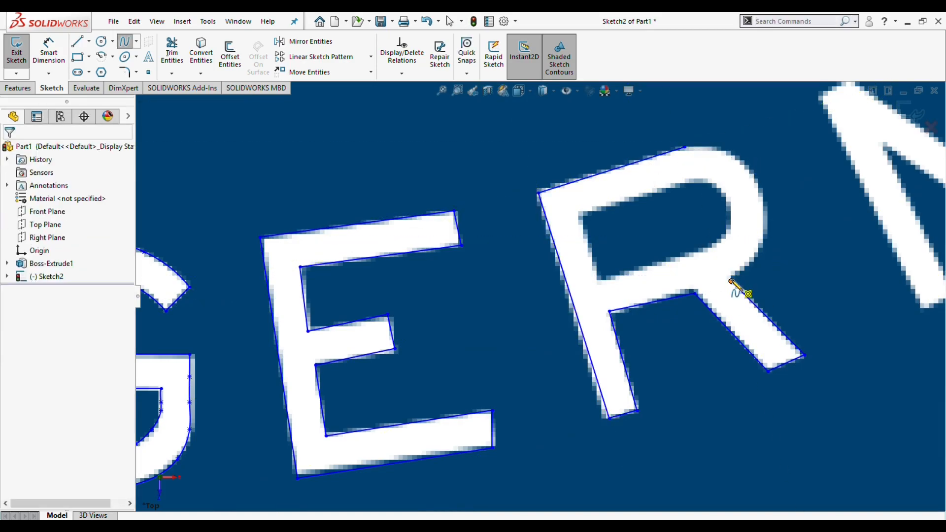
pyautogui.click(731, 281)
pyautogui.click(752, 263)
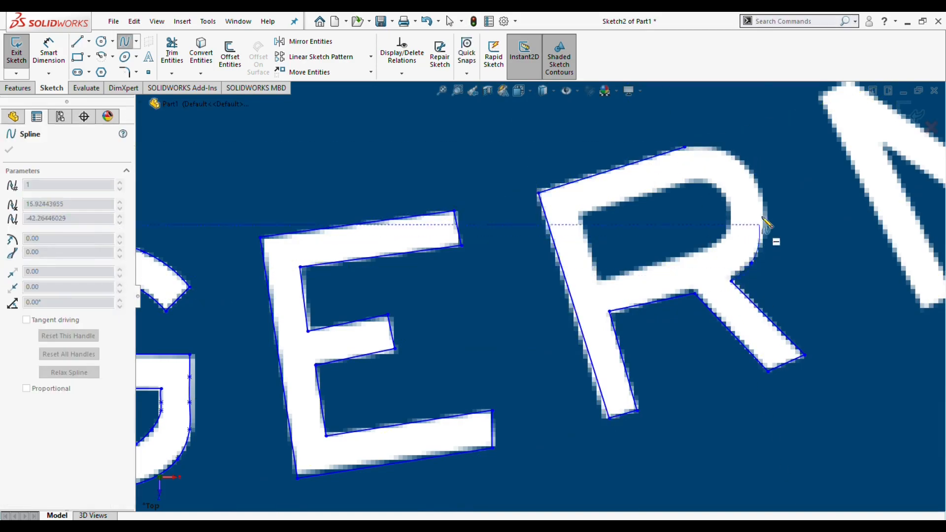
pyautogui.click(736, 157)
pyautogui.click(684, 146)
# Step: Draw three connected lines along the straight edges of the R's inner opening
pyautogui.press('l')
pyautogui.click(684, 184)
pyautogui.click(579, 211)
pyautogui.click(599, 281)
pyautogui.click(708, 252)
pyautogui.press('Escape')
# Step: Close the R's inner opening with a spline along its curved side
pyautogui.press('s')
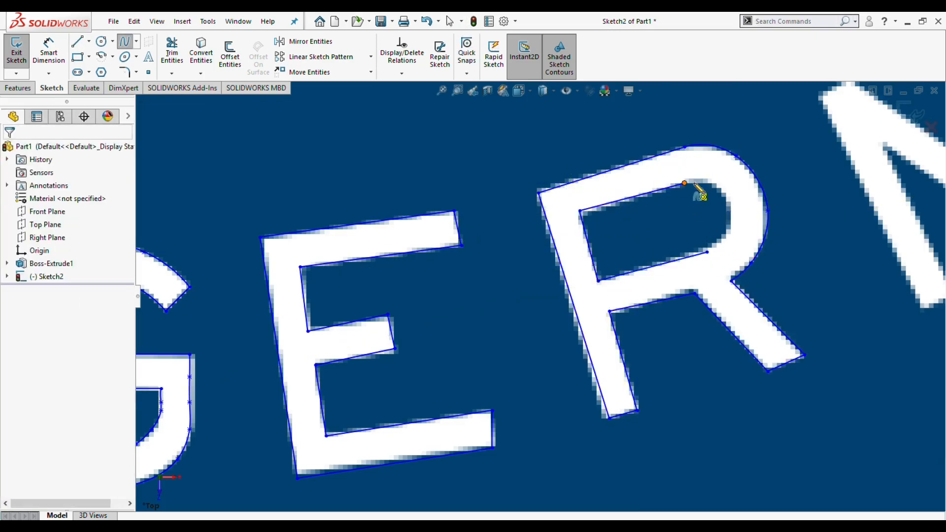
pyautogui.click(685, 184)
pyautogui.click(707, 183)
pyautogui.click(731, 211)
pyautogui.click(707, 252)
pyautogui.press('Escape')
pyautogui.click(871, 243)
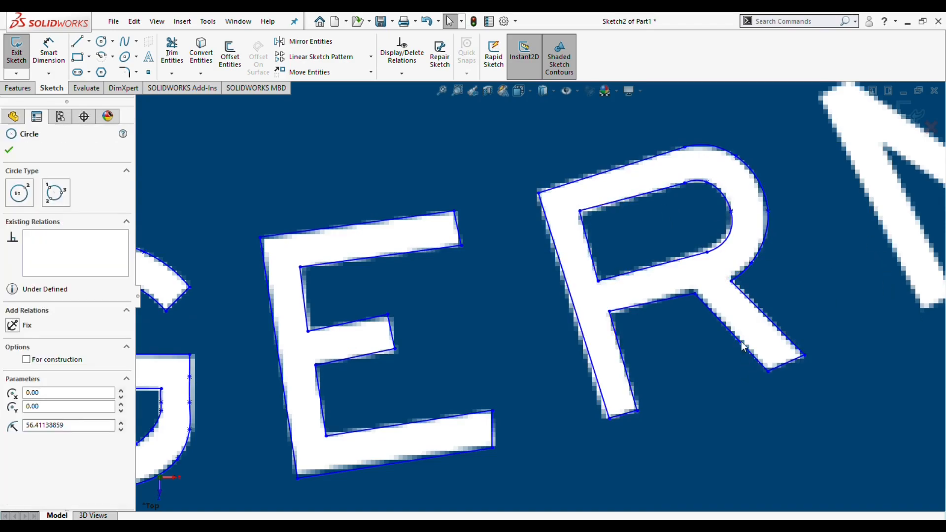
# Step: Outline the letter M in GERMAIN with a closed chain of lines
pyautogui.keyDown('ctrl'); pyautogui.moveTo(744, 352); pyautogui.dragTo(324, 443, button='middle'); pyautogui.keyUp('ctrl')
pyautogui.press('l')
pyautogui.click(383, 295)
pyautogui.click(521, 388)
pyautogui.click(528, 220)
pyautogui.click(606, 366)
pyautogui.click(638, 349)
pyautogui.click(525, 140)
pyautogui.click(493, 157)
pyautogui.click(487, 322)
pyautogui.click(351, 230)
pyautogui.click(320, 249)
pyautogui.click(419, 461)
pyautogui.click(451, 446)
pyautogui.click(383, 294)
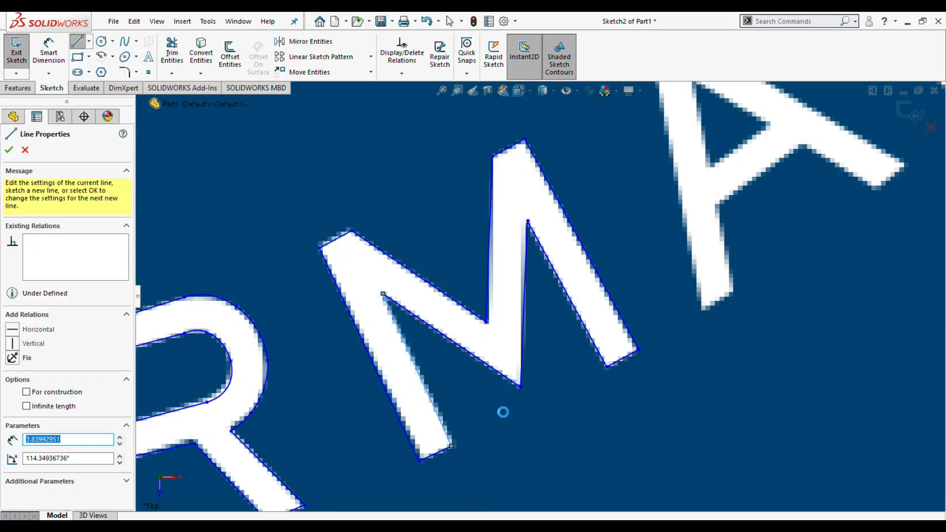
pyautogui.press('Escape')
pyautogui.click(717, 303)
# Step: Outline the outer contour of the A in GERMAIN with a closed chain of lines
pyautogui.keyDown('ctrl'); pyautogui.moveTo(800, 243); pyautogui.dragTo(617, 364, button='middle'); pyautogui.keyUp('ctrl')
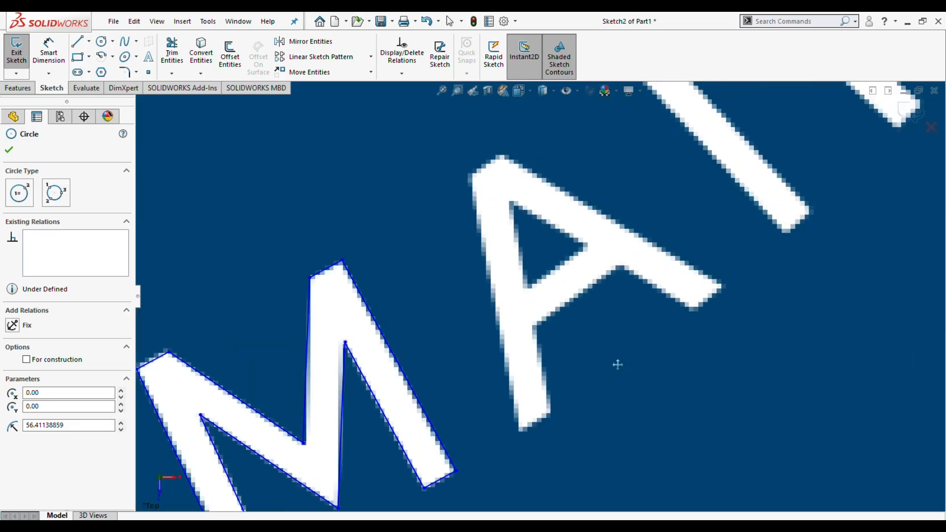
pyautogui.click(77, 41)
pyautogui.click(534, 326)
pyautogui.click(550, 416)
pyautogui.click(521, 433)
pyautogui.click(467, 175)
pyautogui.click(502, 154)
pyautogui.click(723, 283)
pyautogui.click(692, 311)
pyautogui.click(619, 268)
pyautogui.click(535, 326)
# Step: Outline the triangular opening inside the A with three lines
pyautogui.click(509, 202)
pyautogui.click(583, 246)
pyautogui.click(527, 288)
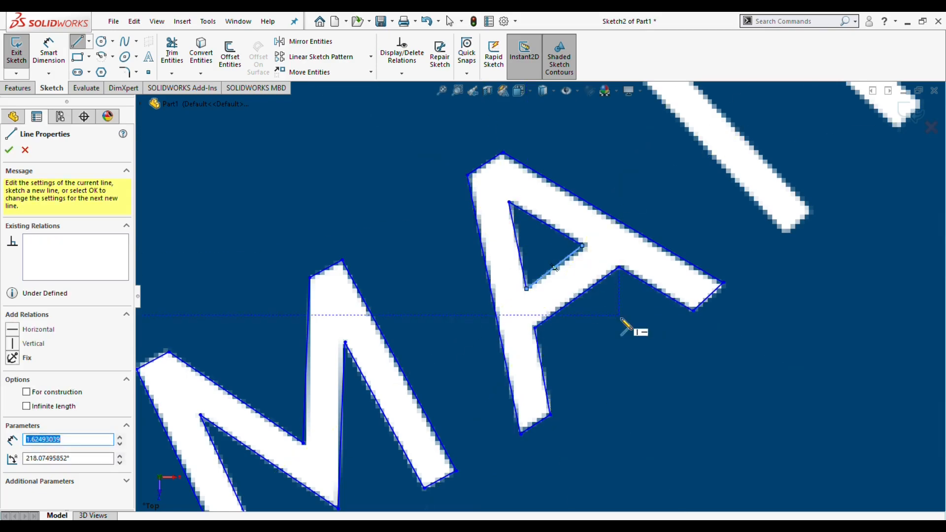
pyautogui.press('Escape')
pyautogui.click(688, 183)
# Step: Outline the slanted letter I in GERMAIN with four lines forming a closed bar
pyautogui.keyDown('ctrl'); pyautogui.moveTo(836, 183); pyautogui.dragTo(669, 421, button='middle'); pyautogui.keyUp('ctrl')
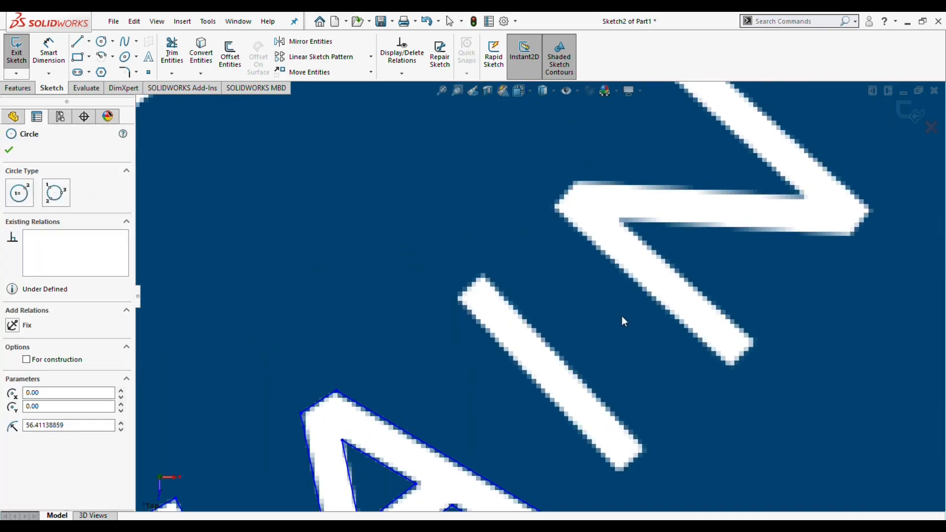
pyautogui.click(126, 41)
pyautogui.click(458, 299)
pyautogui.click(482, 273)
pyautogui.press('Escape')
pyautogui.press('l')
pyautogui.click(482, 273)
pyautogui.click(645, 448)
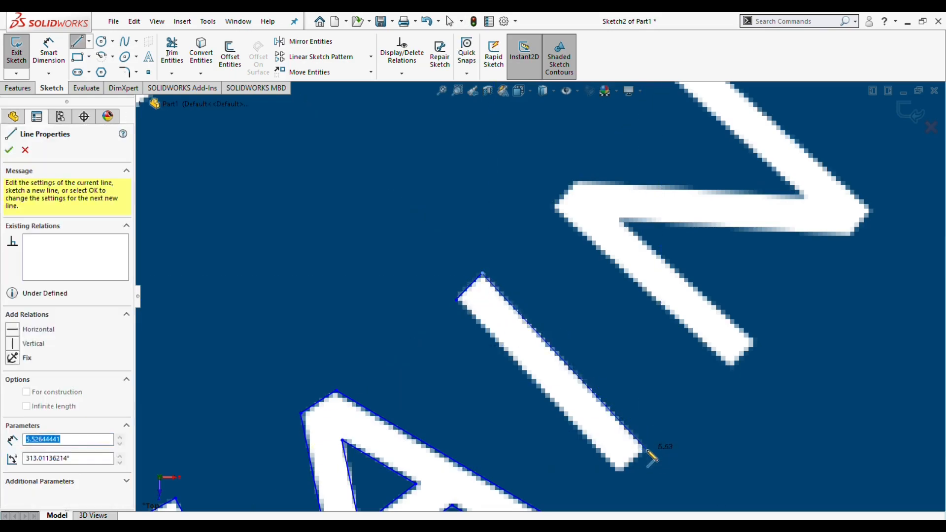
pyautogui.press('Escape')
pyautogui.press('Escape')
pyautogui.press('c')
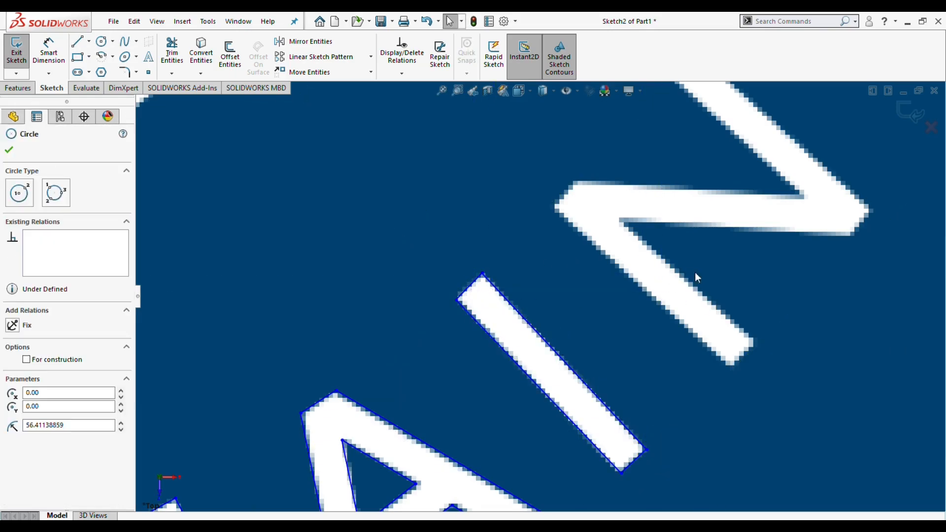
# Step: Outline the final letter N in GERMAIN with a closed chain of lines
pyautogui.press('l')
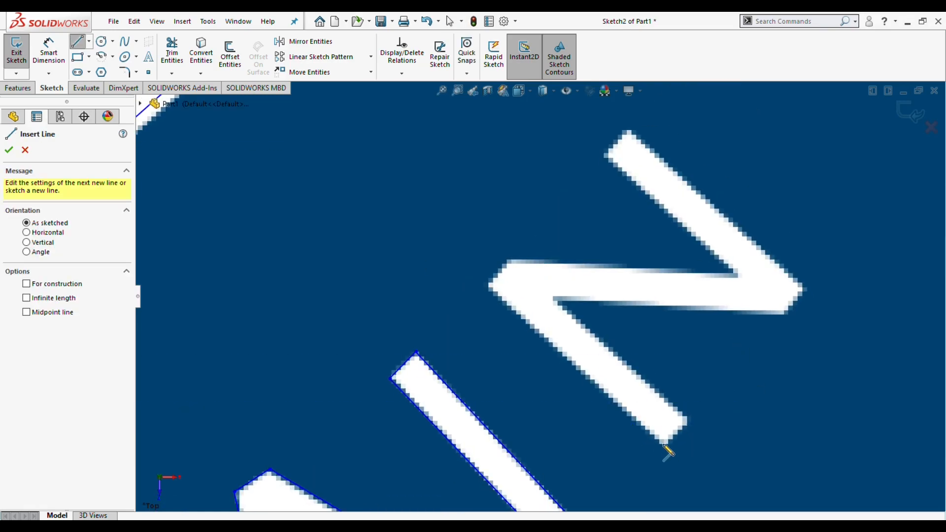
pyautogui.click(664, 445)
pyautogui.click(490, 289)
pyautogui.click(509, 260)
pyautogui.click(736, 272)
pyautogui.click(604, 153)
pyautogui.click(626, 129)
pyautogui.click(804, 291)
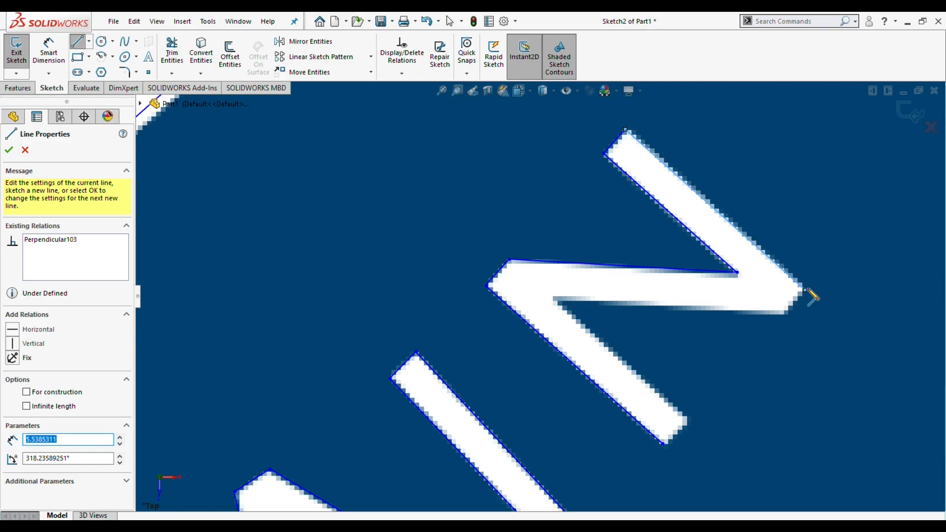
pyautogui.click(784, 313)
pyautogui.click(555, 300)
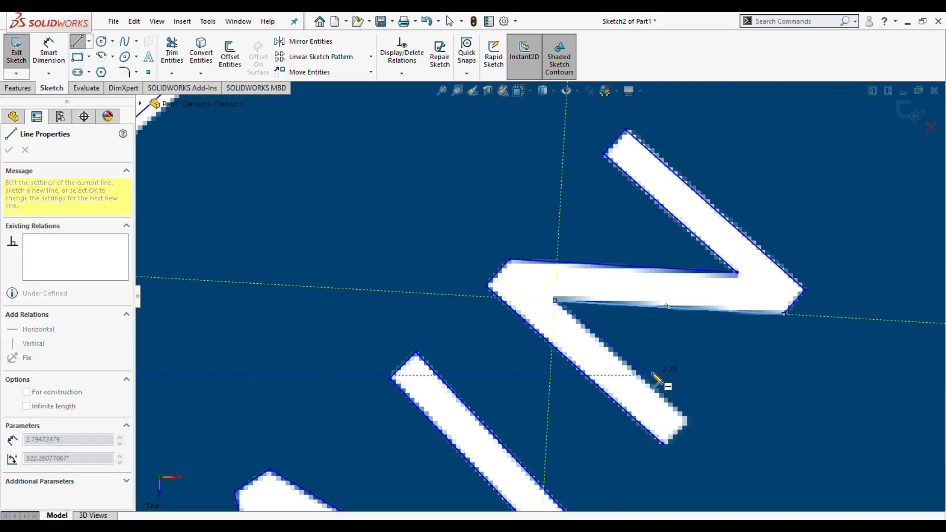
pyautogui.click(665, 443)
pyautogui.press('Escape')
pyautogui.click(768, 366)
# Step: Exit the crest sketch and delete Sketch Picture1 from Sketch2
pyautogui.scroll(12, 690, 356)
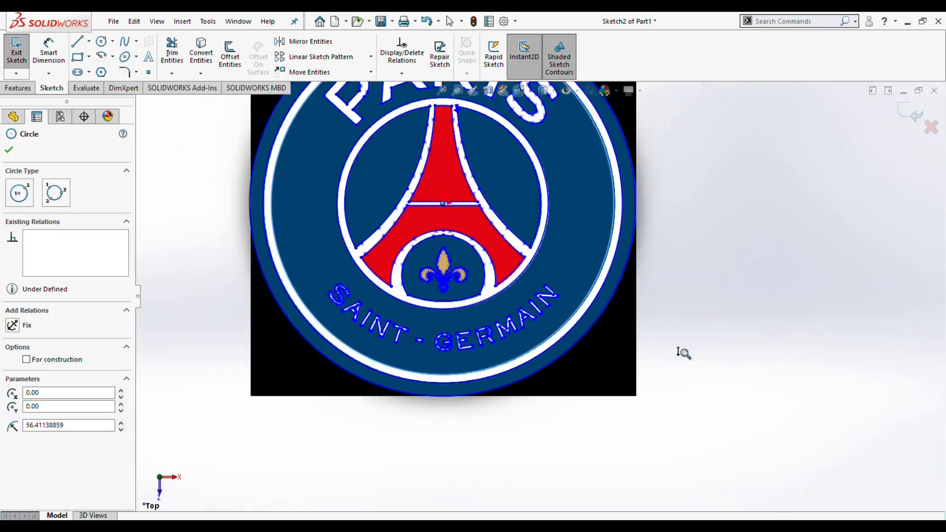
pyautogui.scroll(2, 683, 353)
pyautogui.click(16, 52)
pyautogui.click(7, 276)
pyautogui.rightClick(60, 292)
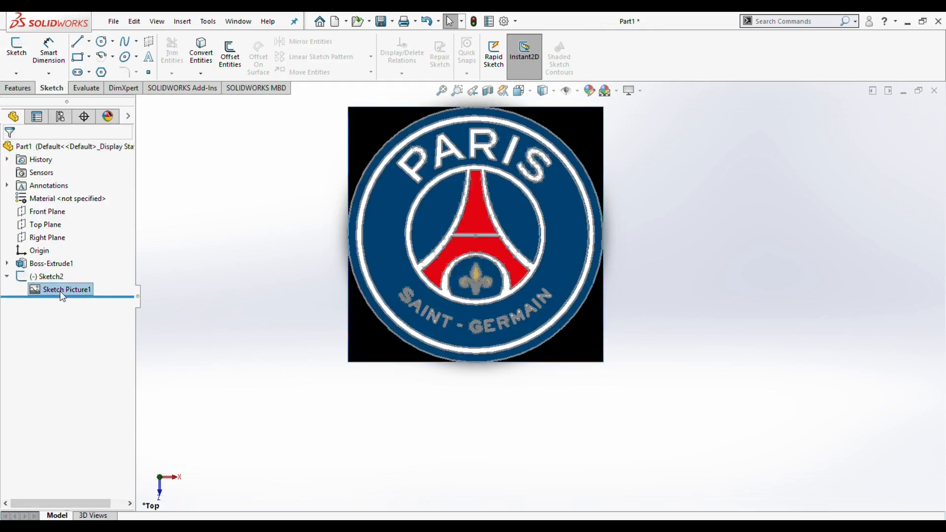
pyautogui.click(97, 410)
pyautogui.click(548, 216)
# Step: Start an Extruded Cut from Sketch2 and select the outer ring and the inner ring with the tower outlines as contours
pyautogui.click(457, 90)
pyautogui.moveTo(330, 95); pyautogui.dragTo(460, 296)
pyautogui.click(19, 88)
pyautogui.click(179, 54)
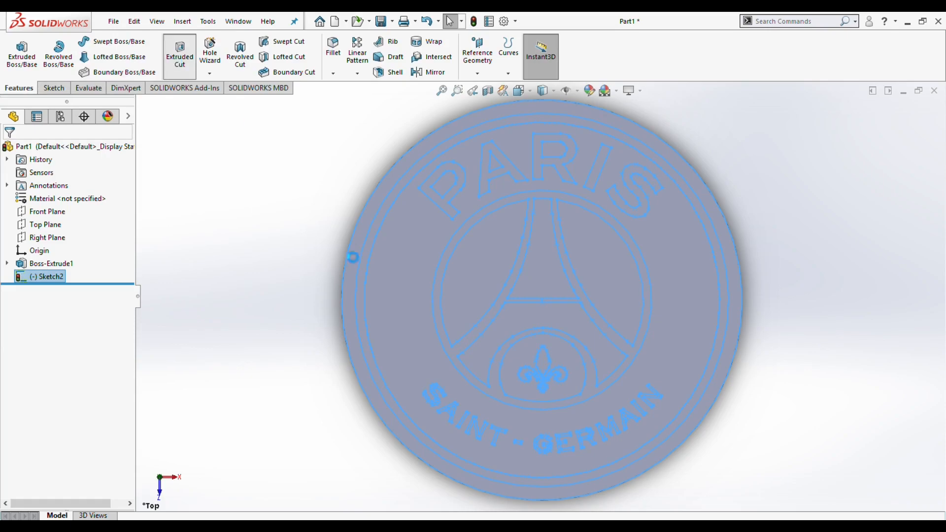
pyautogui.click(365, 349)
pyautogui.click(455, 356)
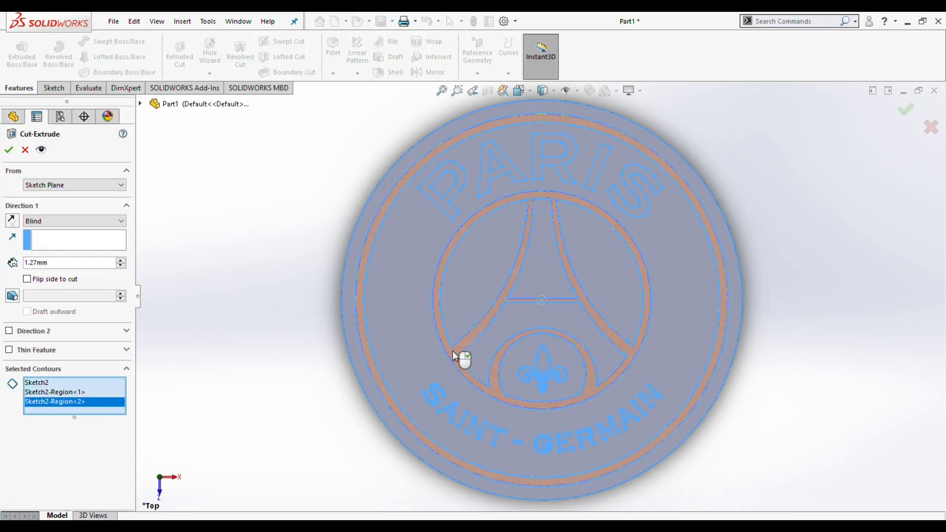
# Step: Add the four fleur-de-lis shapes to the cut's selected contours: centre petal, lower diamond and both side curls
pyautogui.click(545, 379)
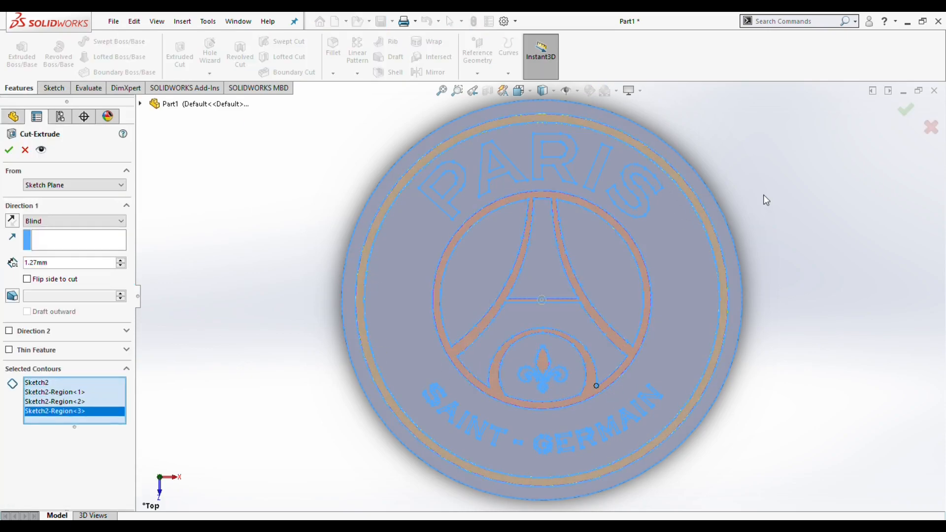
pyautogui.scroll(-10, 549, 388)
pyautogui.click(506, 361)
pyautogui.click(435, 257)
pyautogui.click(562, 256)
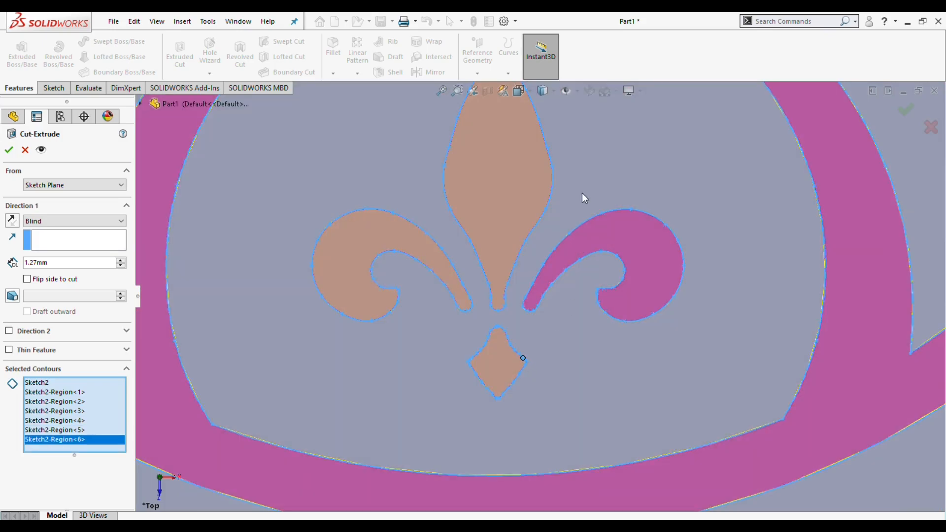
# Step: Add the five letters of PARIS to the cut's selected contours
pyautogui.scroll(10, 581, 202)
pyautogui.moveTo(595, 211); pyautogui.dragTo(625, 196)
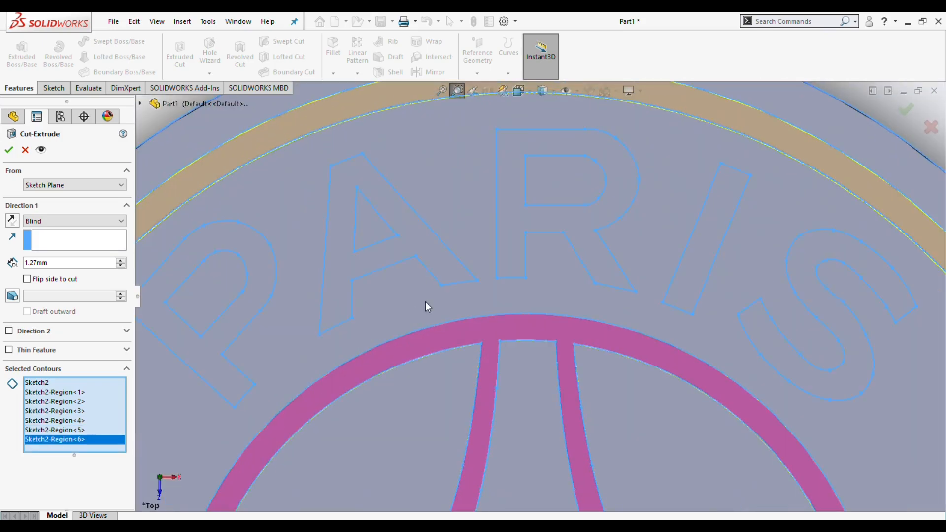
pyautogui.press('Escape')
pyautogui.click(261, 278)
pyautogui.click(385, 255)
pyautogui.click(514, 220)
pyautogui.click(694, 266)
pyautogui.click(768, 324)
# Step: Add the five letters of SAINT and the G of GERMAIN to the cut's selected contours
pyautogui.scroll(10, 595, 324)
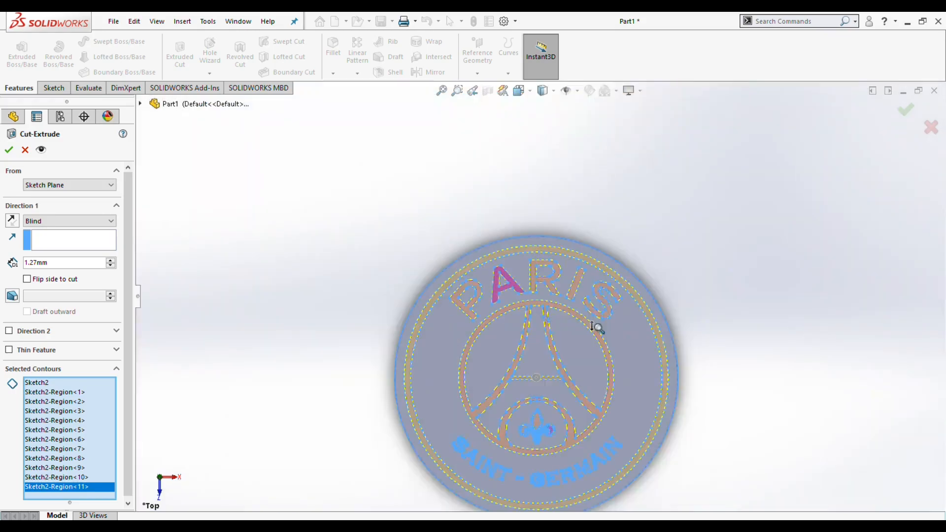
pyautogui.moveTo(601, 429); pyautogui.dragTo(601, 428)
pyautogui.press('Escape')
pyautogui.click(376, 343)
pyautogui.click(291, 317)
pyautogui.click(268, 297)
pyautogui.click(231, 270)
pyautogui.click(189, 244)
pyautogui.click(509, 388)
# Step: Add the hyphen and the letters E, R, M, A, I and N to the contours, and complete the cut at 0.90 mm depth
pyautogui.moveTo(425, 397); pyautogui.dragTo(918, 178)
pyautogui.press('Escape')
pyautogui.click(177, 423)
pyautogui.click(393, 465)
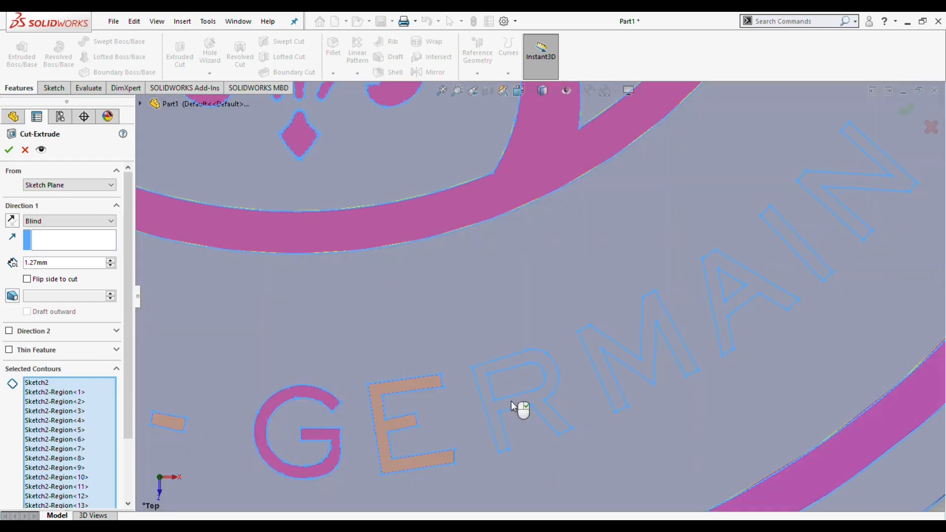
pyautogui.click(521, 409)
pyautogui.click(640, 372)
pyautogui.click(732, 312)
pyautogui.click(794, 242)
pyautogui.click(815, 182)
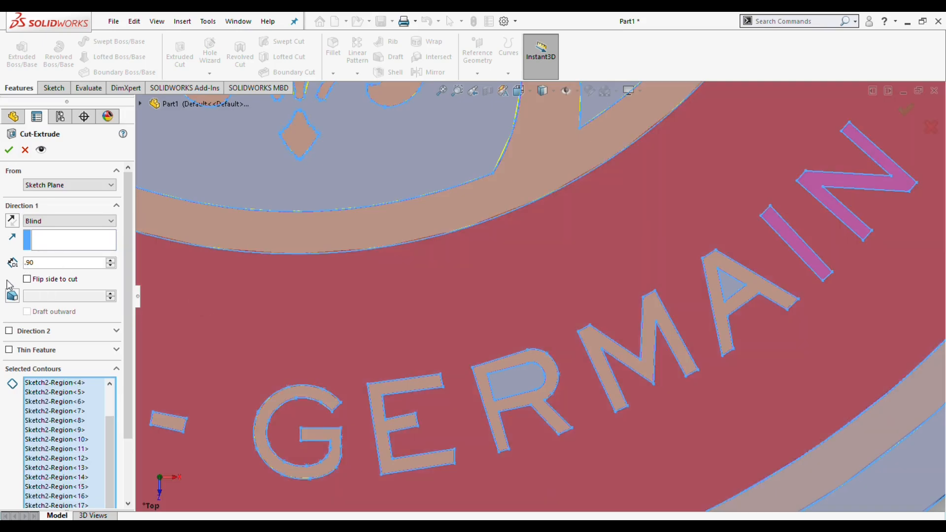
pyautogui.click(10, 156)
pyautogui.press('f')
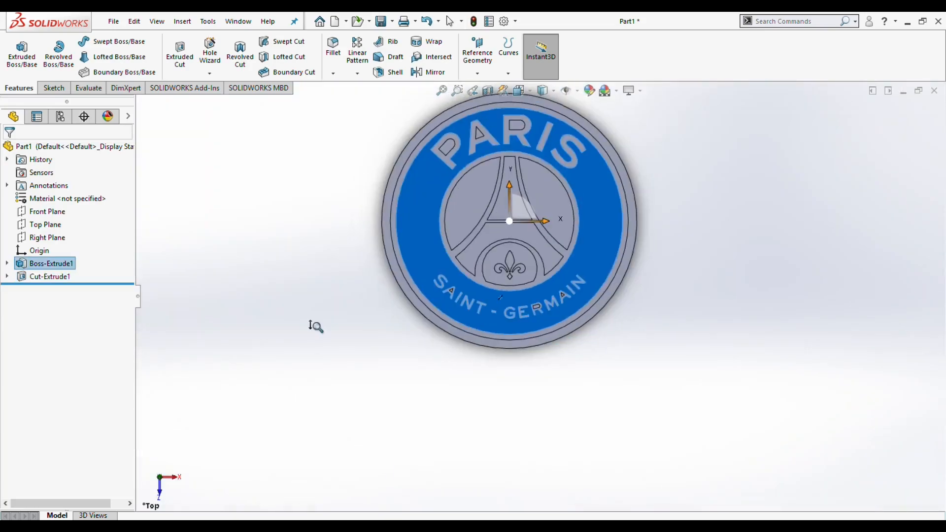